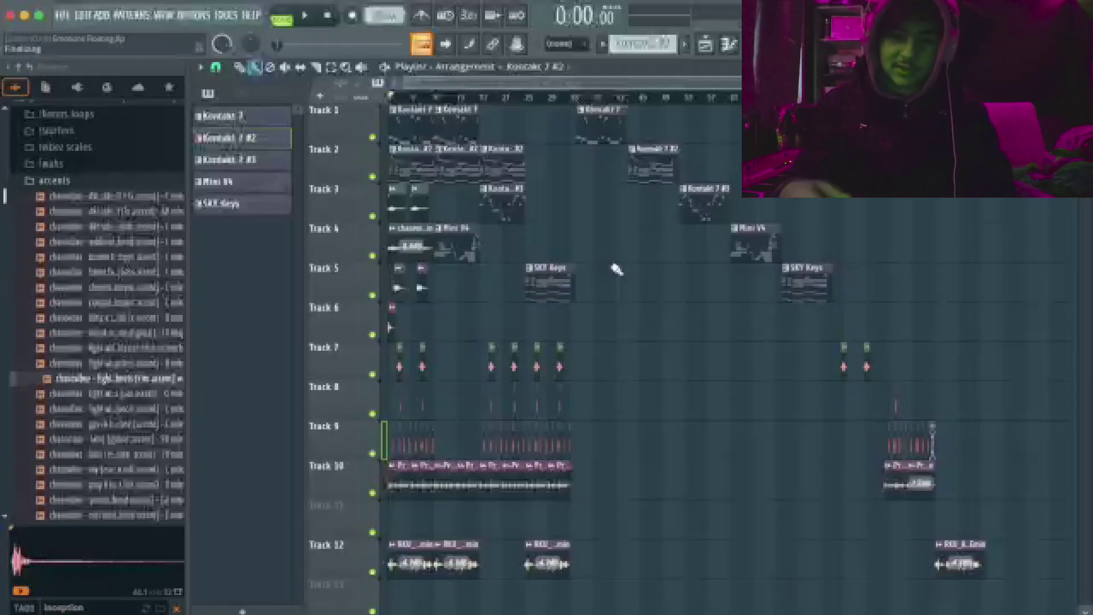
Step: Play the arrangement and examine the staggered note starts of the first chord in the Kontakt 7 #2 pattern
key("space")
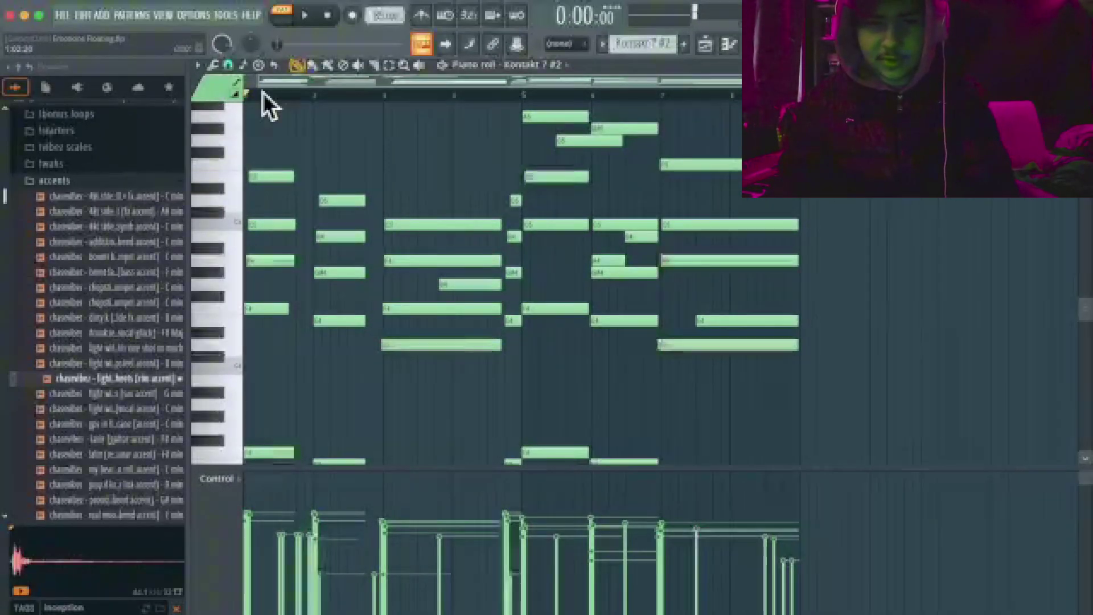
key("space")
scroll(245, 207, "up", 4)
scroll(249, 188, "down", 5)
key("space")
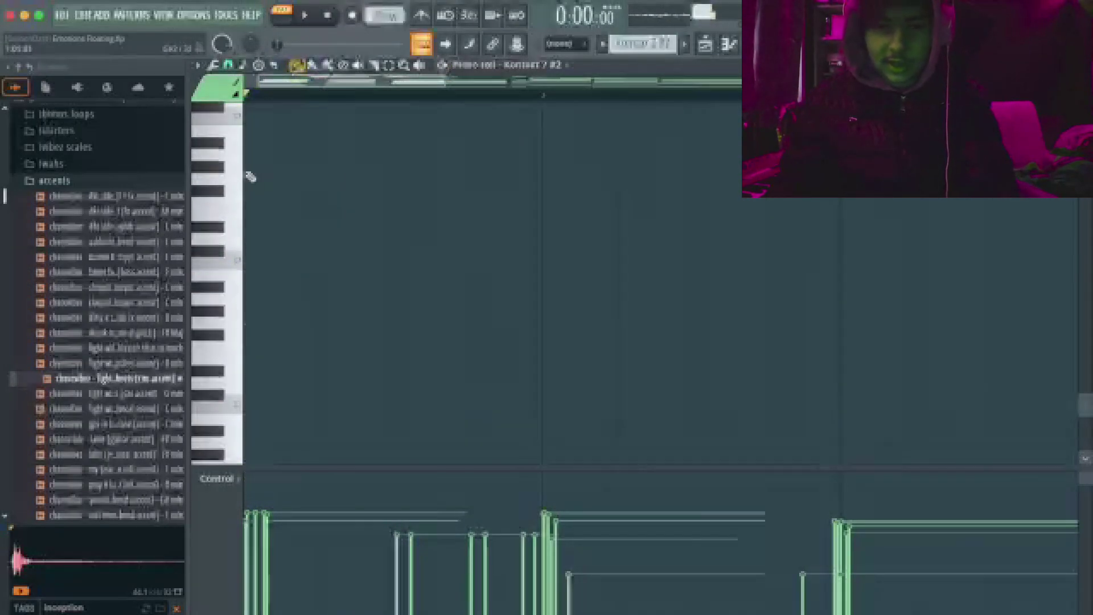
scroll(251, 219, "up", 4)
scroll(241, 226, "up", 6)
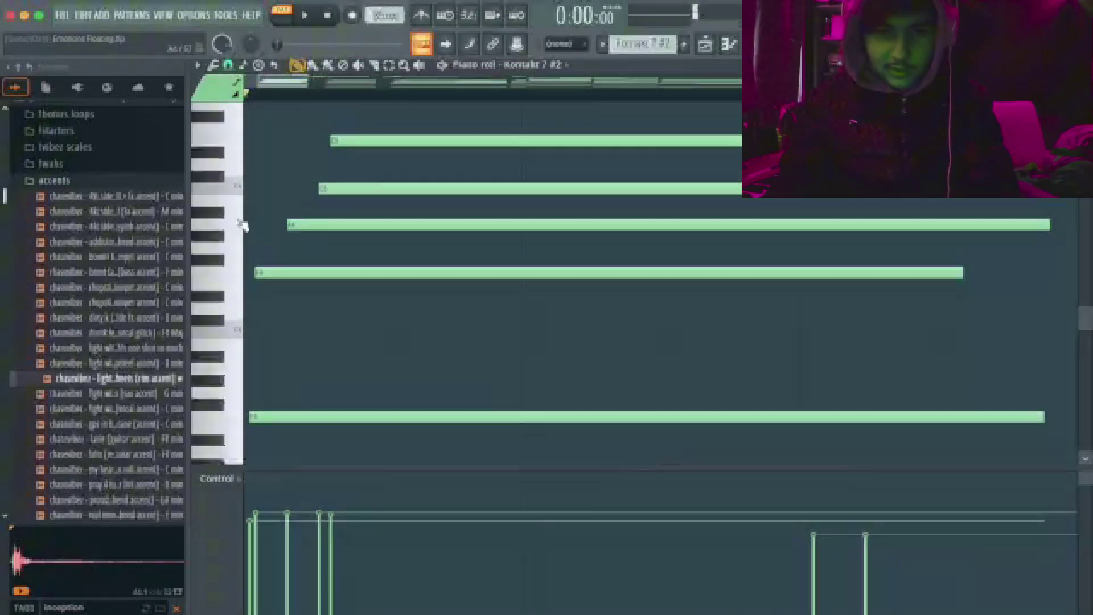
left_click(401, 97, "ctrl")
left_click(390, 161, "ctrl")
scroll(391, 161, "down", 5)
left_click(246, 96)
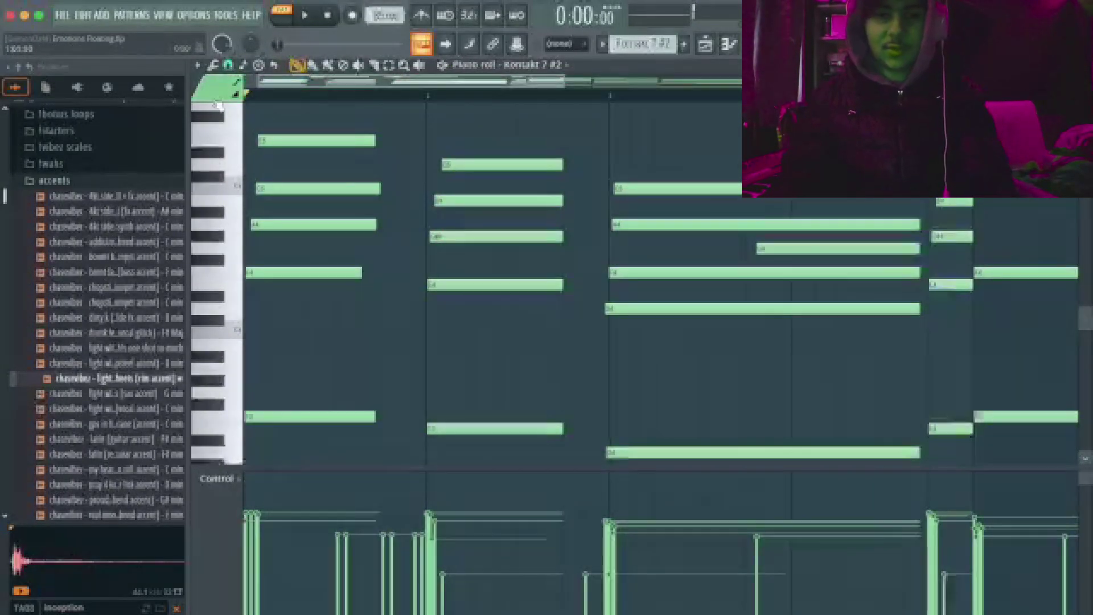
Step: Align all notes of the first chord to the start of bar 1 and play the chord
left_click_drag(267, 135, 283, 455)
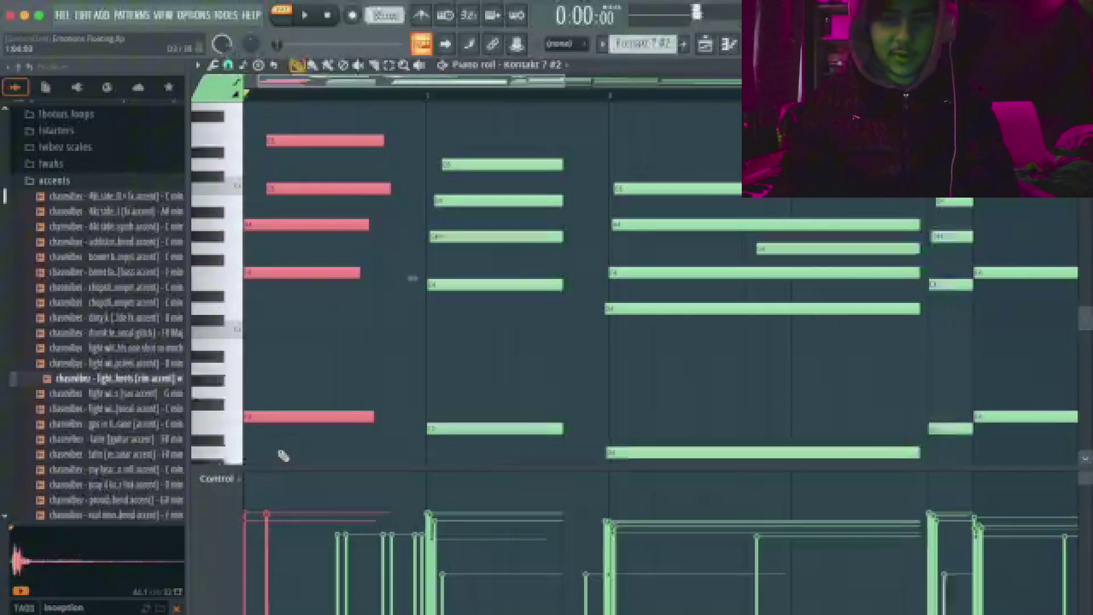
left_click_drag(276, 192, 270, 140)
left_click_drag(269, 142, 247, 142)
key("space")
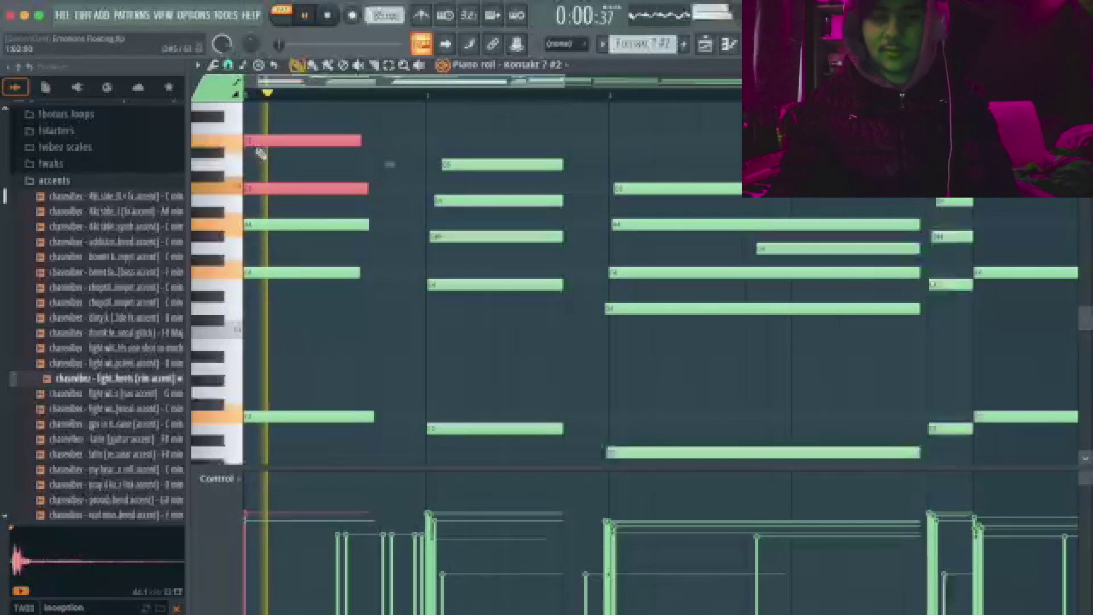
key("space")
Step: Undo the alignment of the first chord's notes
key("super+z")
key("super+z")
left_click(264, 247, "super")
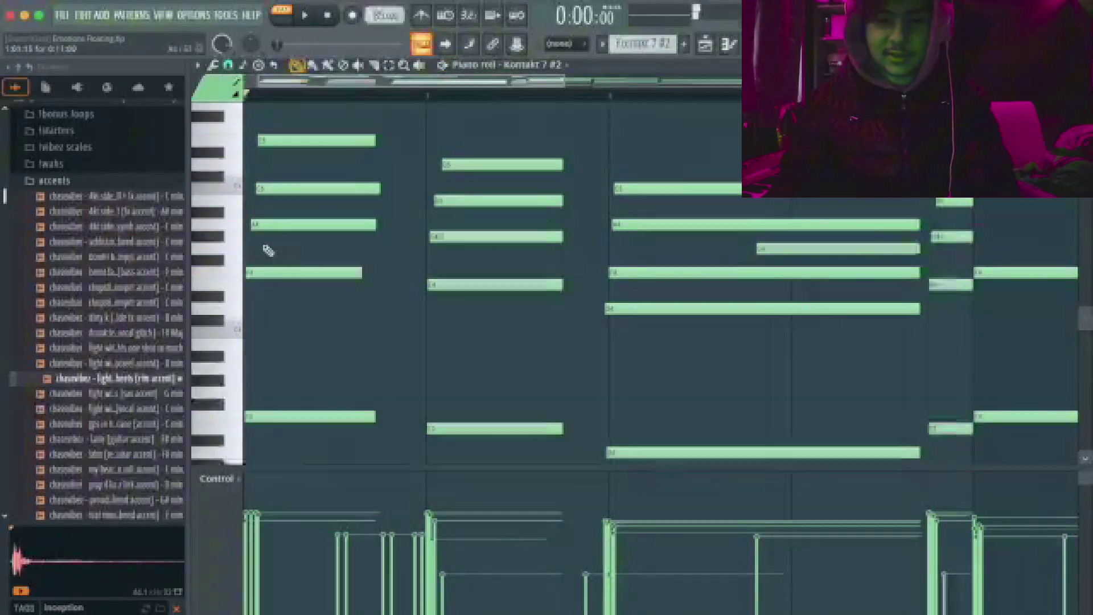
Step: Play the strummed first chord and examine its staggered note starts and the melody above it
scroll(217, 506, "up", 5)
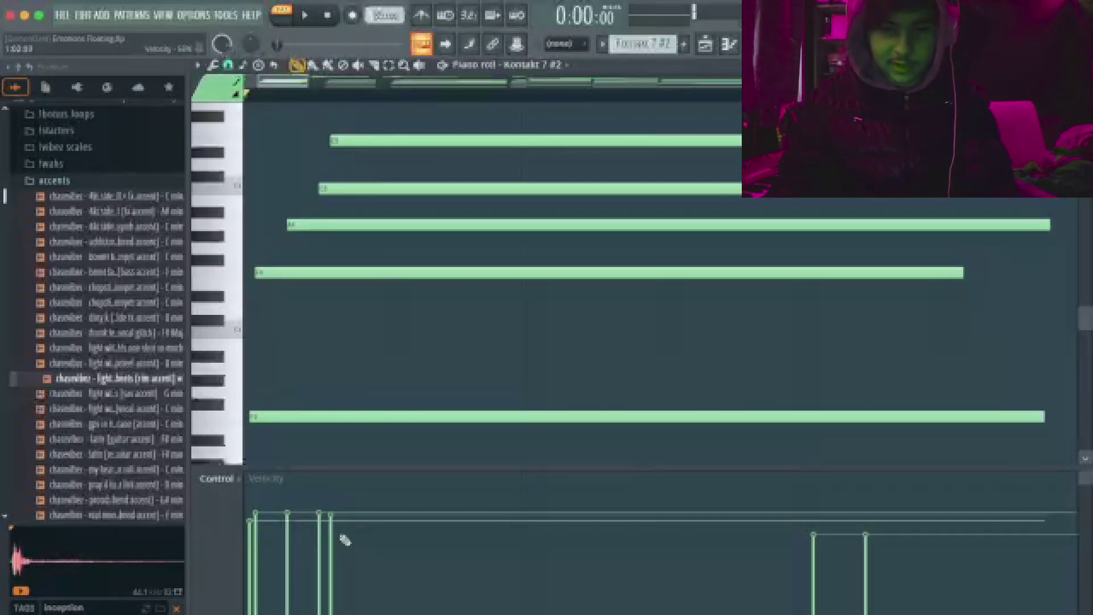
key("space")
scroll(336, 371, "down", 5)
scroll(365, 349, "down", 2)
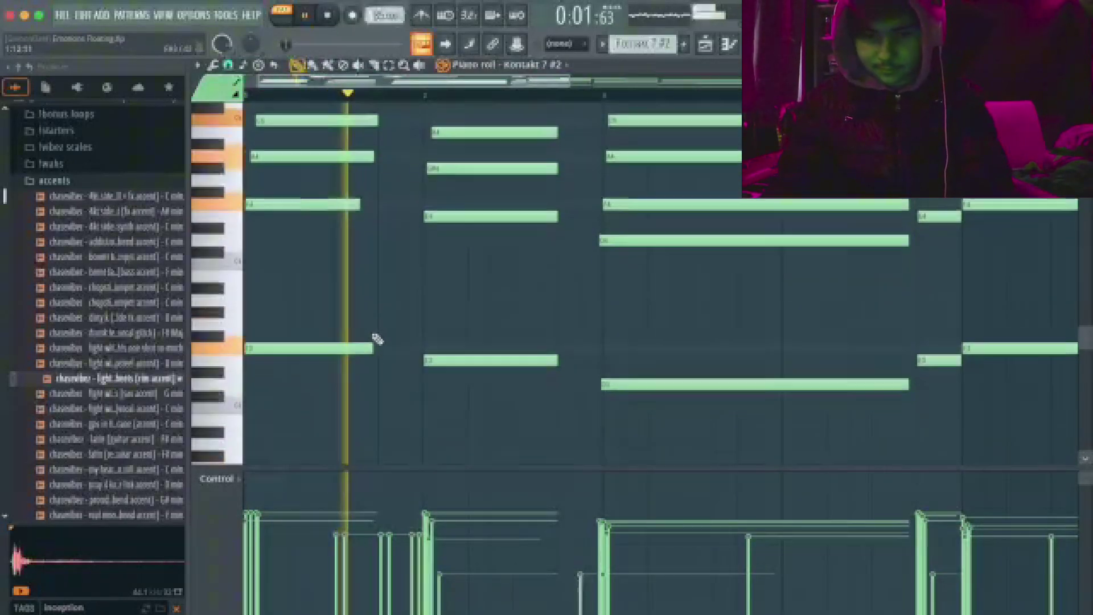
scroll(397, 303, "up", 6)
key("space")
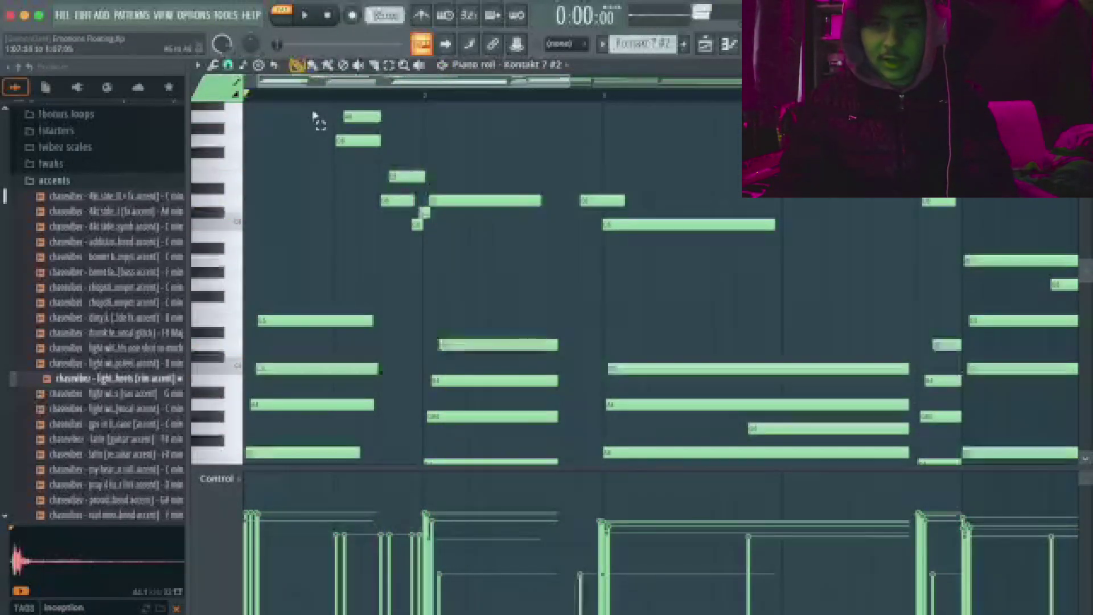
Step: Highlight the melody notes above the chords in bars 1 and 2 to examine them, and clear the selection
left_click_drag(312, 112, 609, 302)
scroll(569, 333, "down", 5)
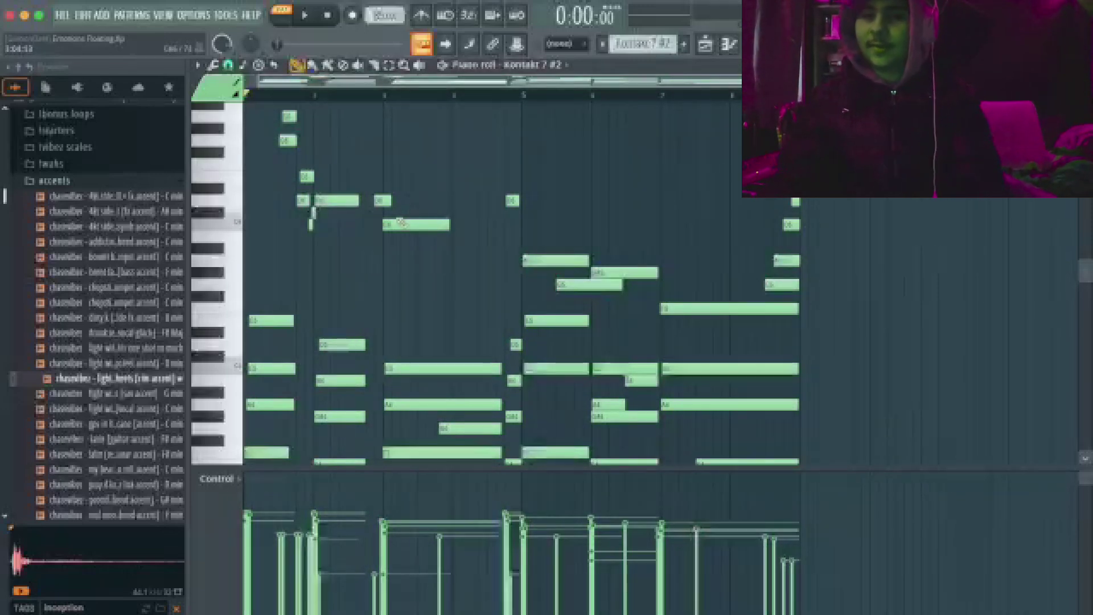
scroll(308, 256, "up", 2)
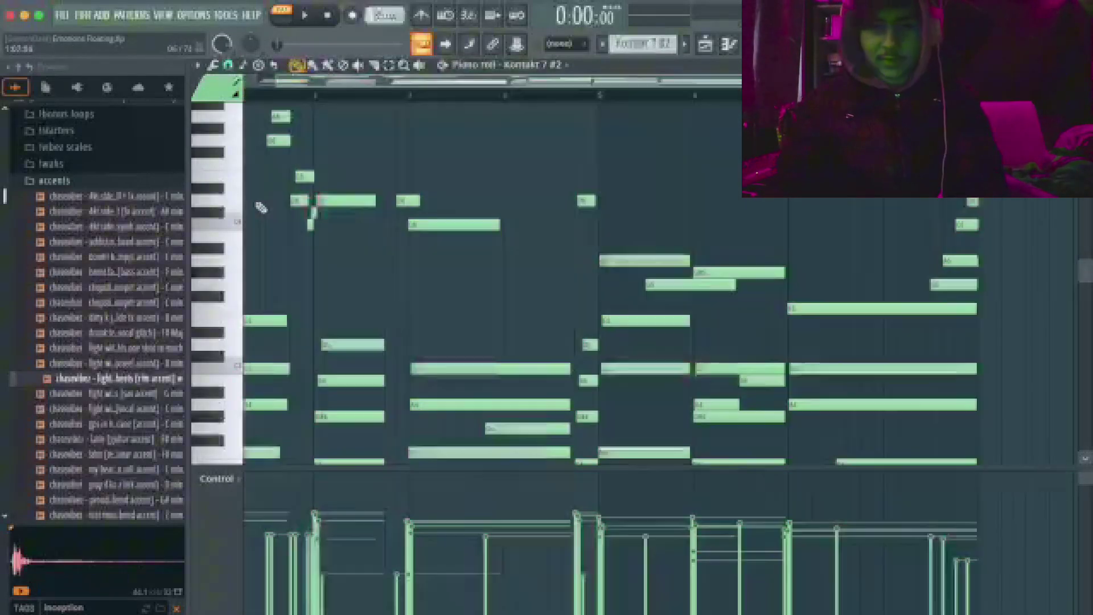
scroll(256, 139, "up", 1)
left_click_drag(254, 104, 452, 239)
scroll(289, 196, "up", 3)
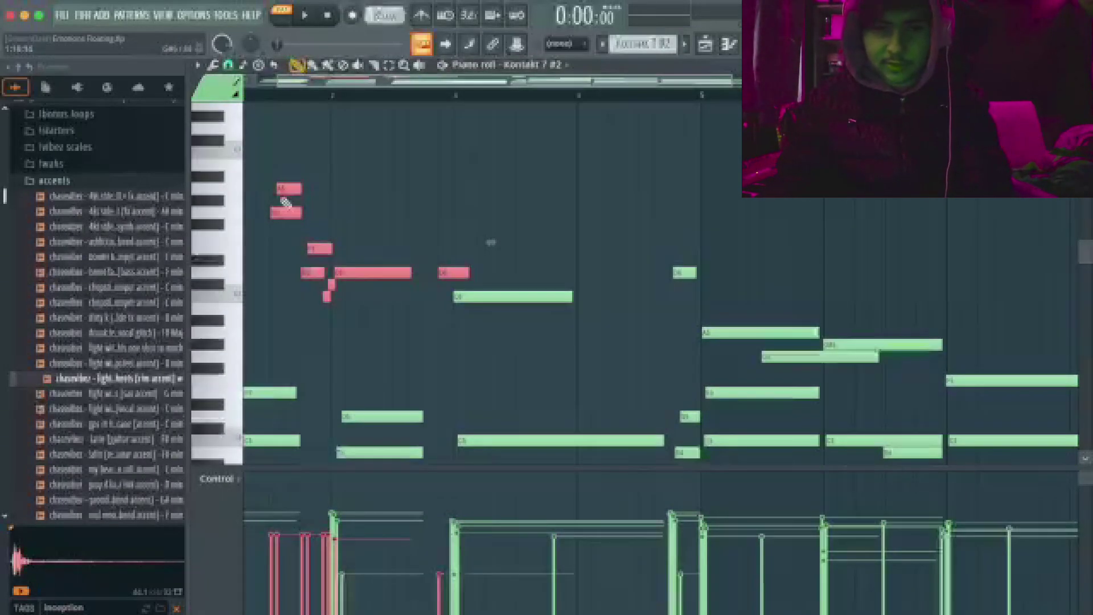
scroll(265, 224, "up", 2)
key("super+d")
Step: Examine the short passing note leading into bar 2 and play the phrase around it
scroll(326, 245, "up", 3)
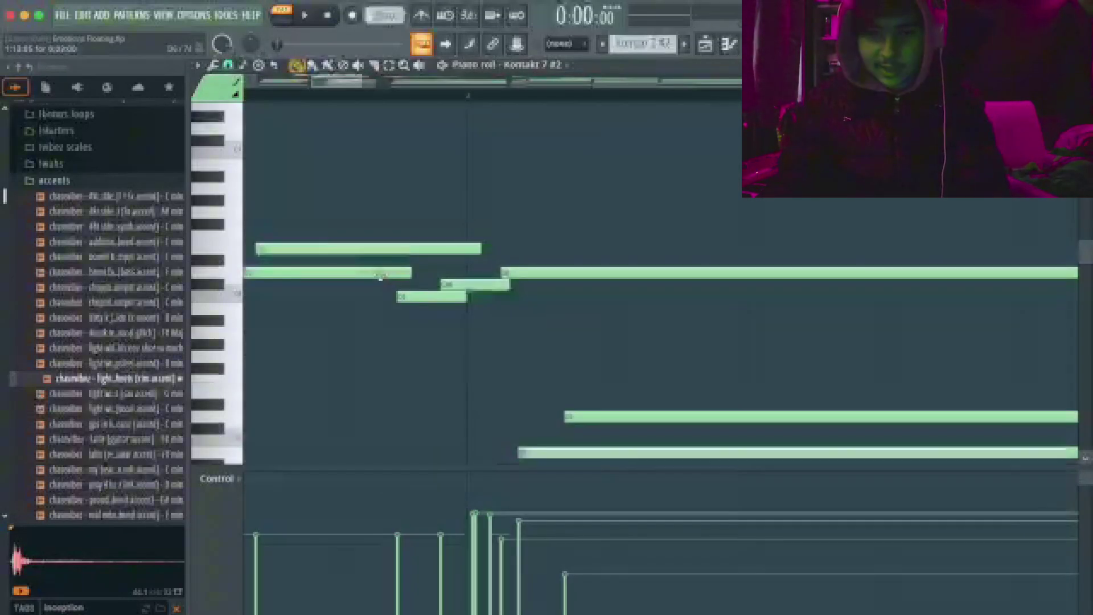
left_click(458, 286)
scroll(463, 287, "down", 3)
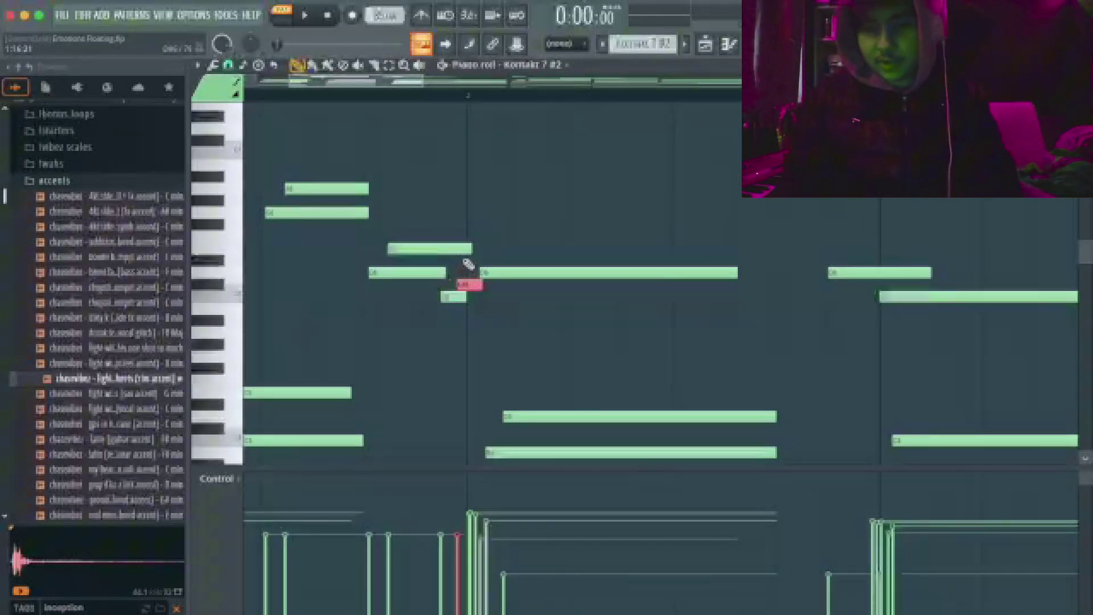
key("space")
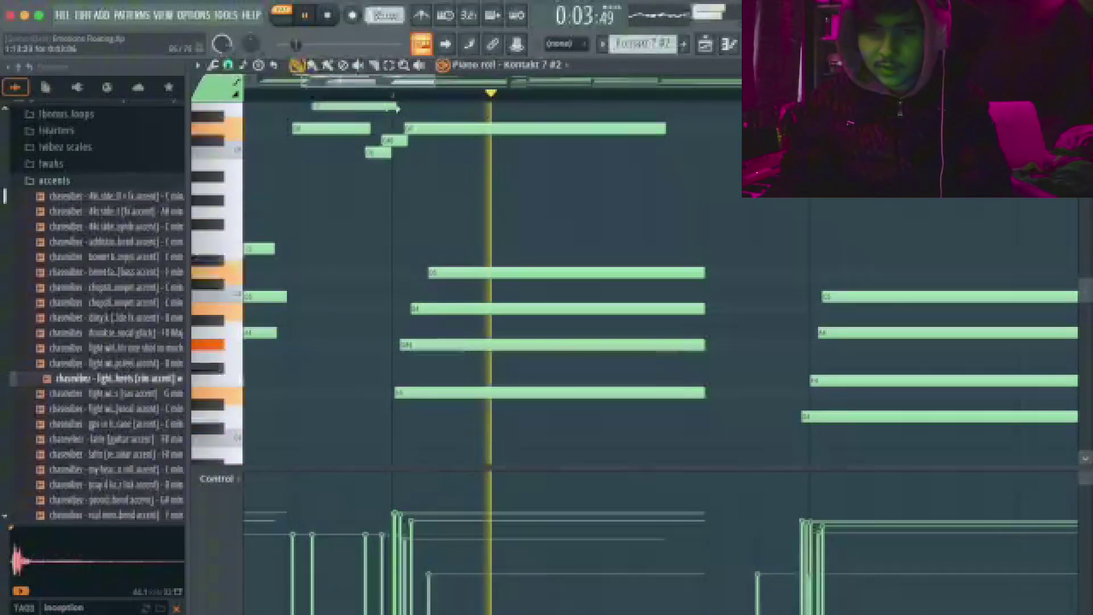
key("space")
Step: Raise the second chord's G4 to G#4 and compare both versions by playing the progression
key("space")
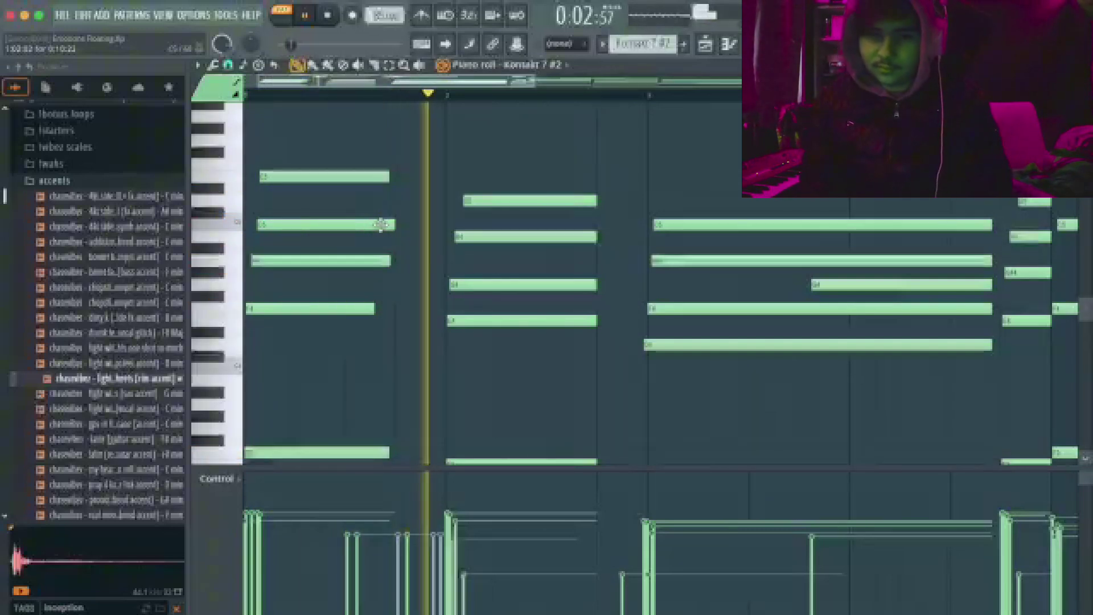
key("space")
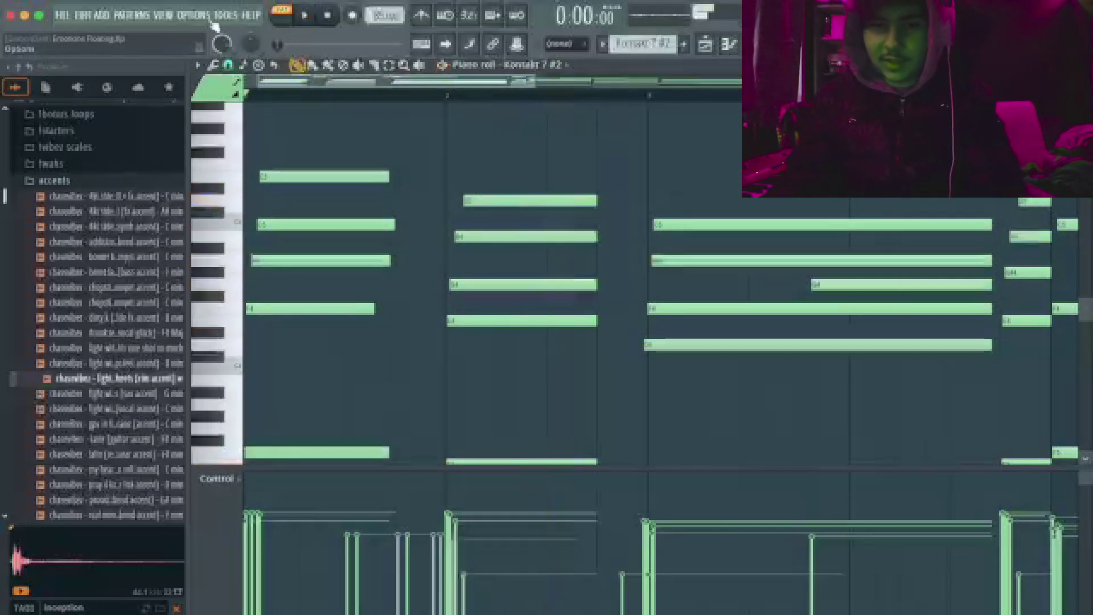
left_click_drag(472, 279, 493, 269)
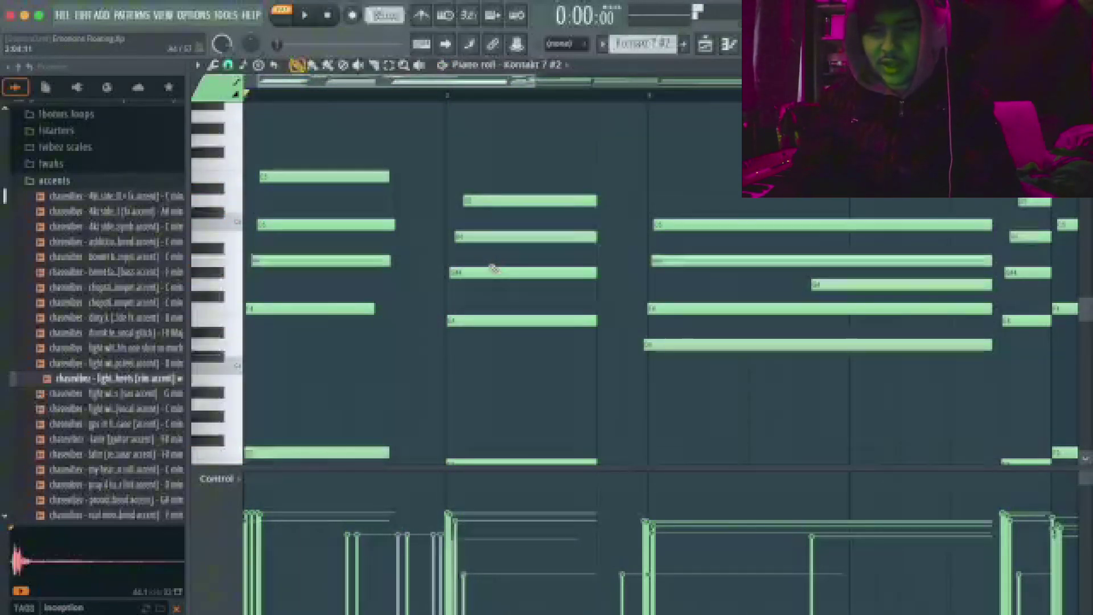
key("space")
scroll(452, 273, "down", 4)
scroll(293, 266, "up", 1)
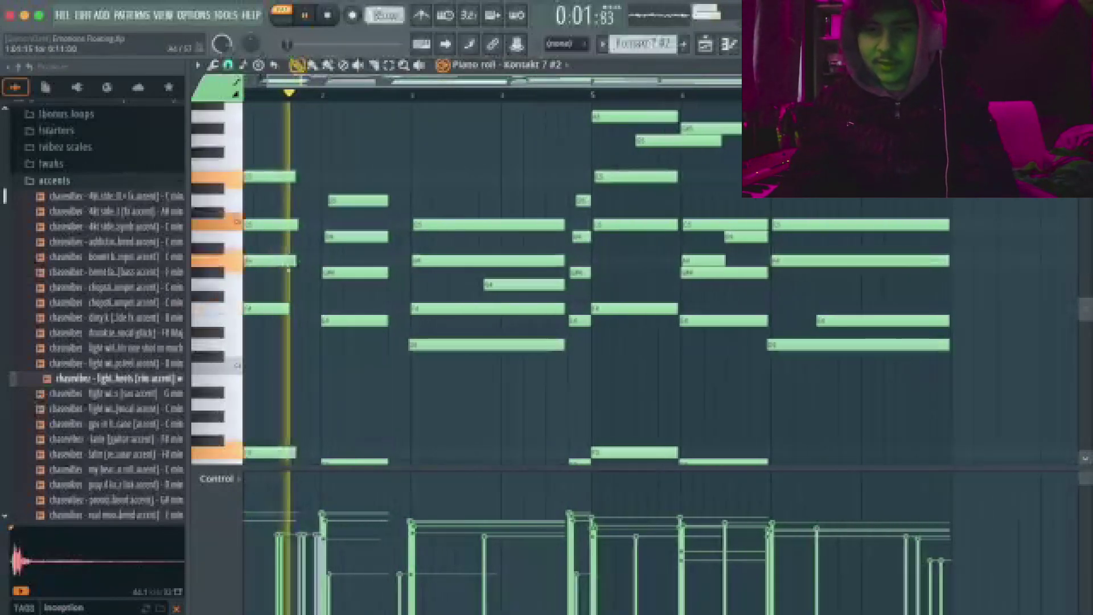
scroll(286, 269, "up", 4)
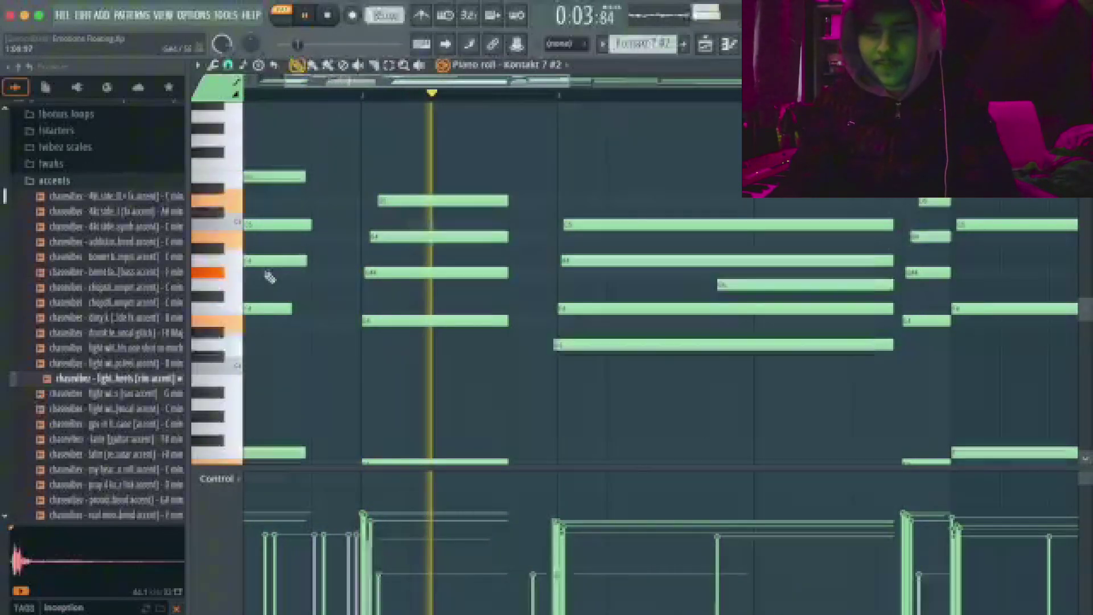
key("space")
Step: Raise the top note of the second chord to D#5
scroll(463, 275, "down", 1)
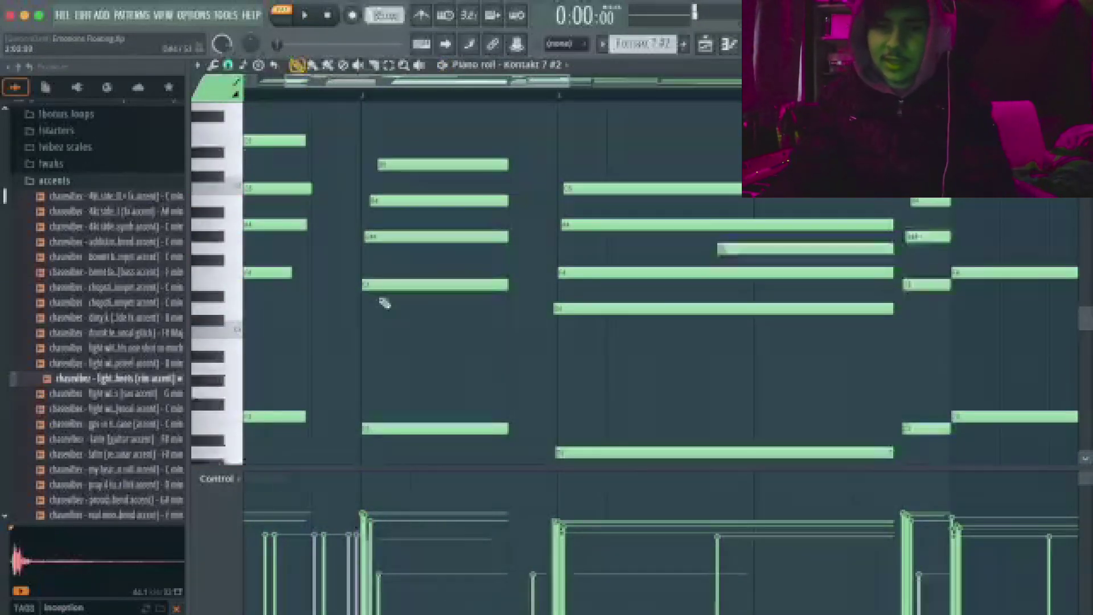
left_click_drag(404, 310, 407, 178)
left_click(407, 164)
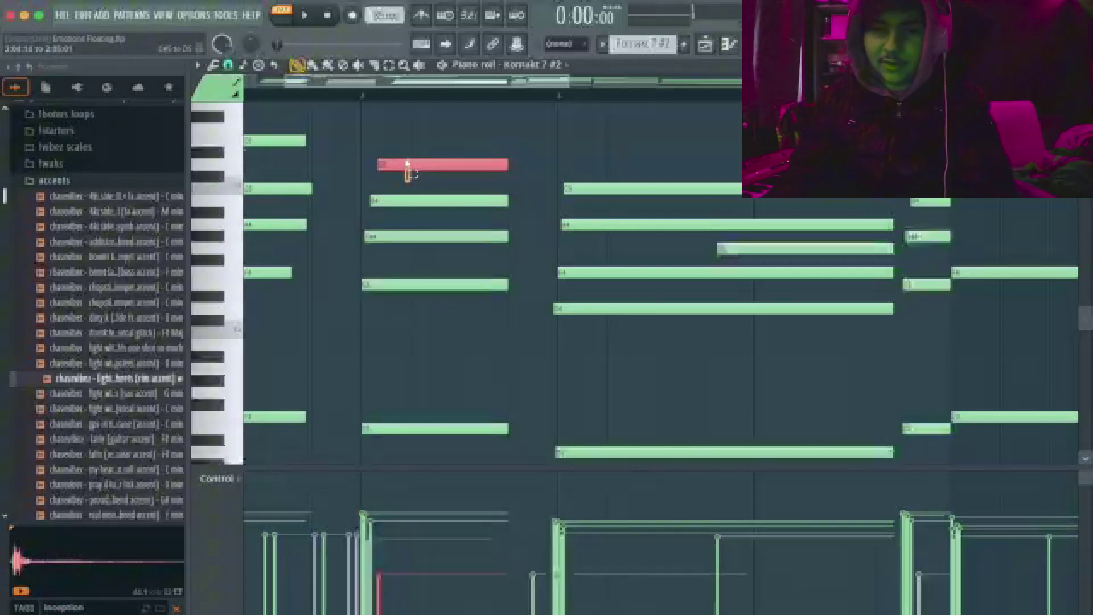
left_click_drag(409, 133, 385, 150)
key("ctrl+a")
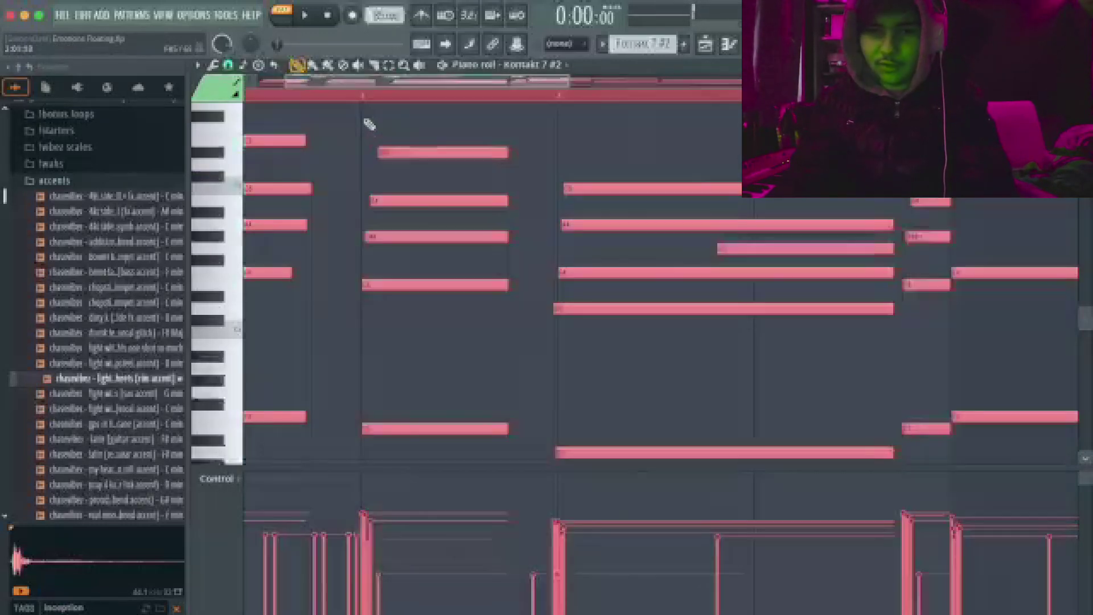
key("ctrl+d")
Step: Set the playback position to bar 2 and listen to the second chord
left_click(361, 94)
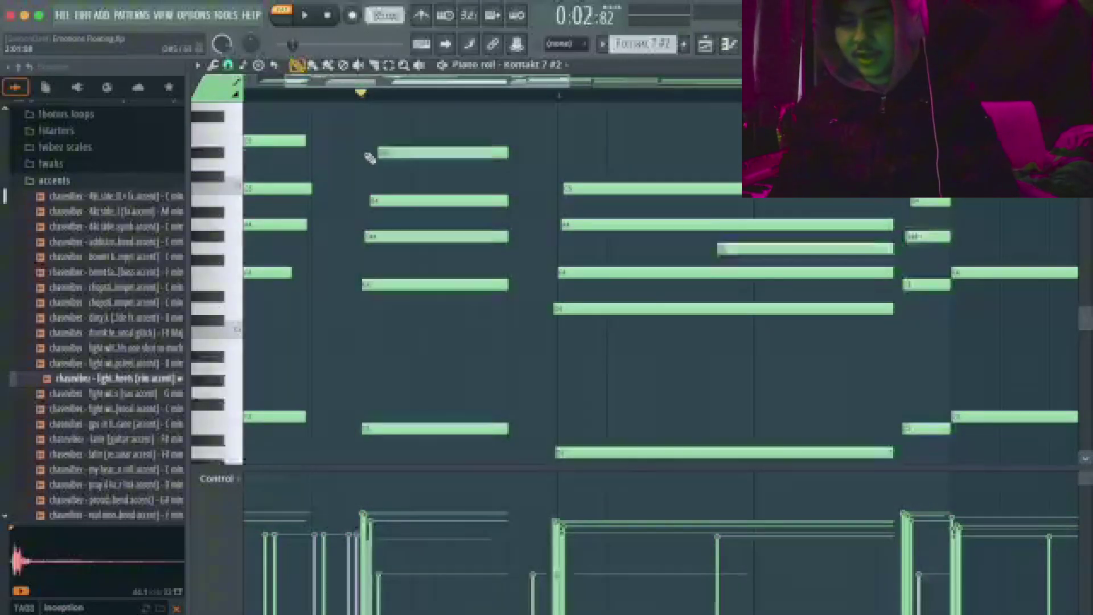
key("space")
scroll(387, 165, "up", 4)
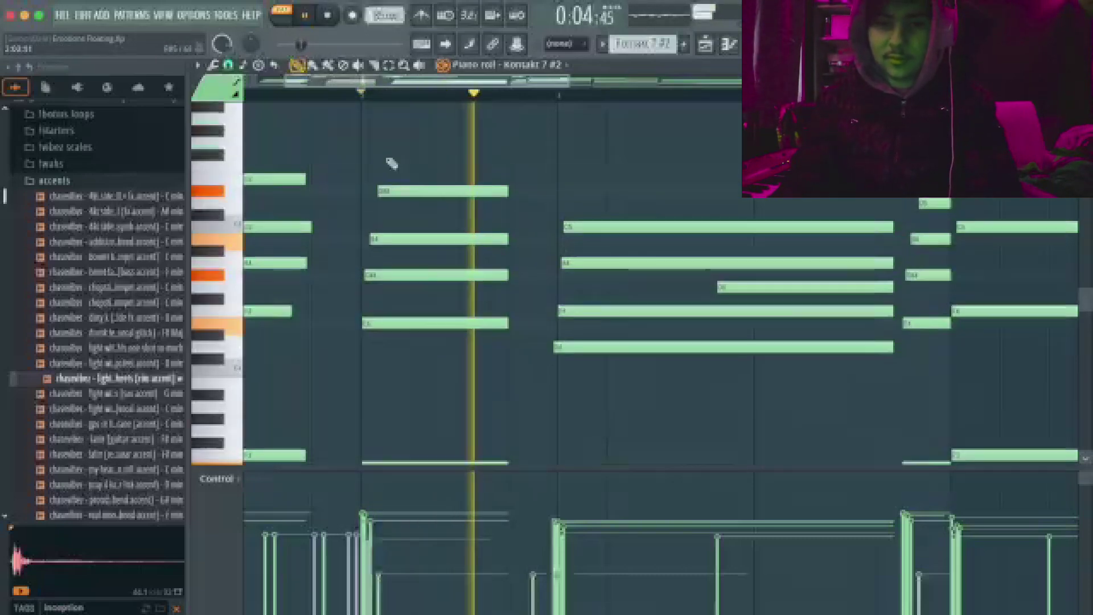
key("space")
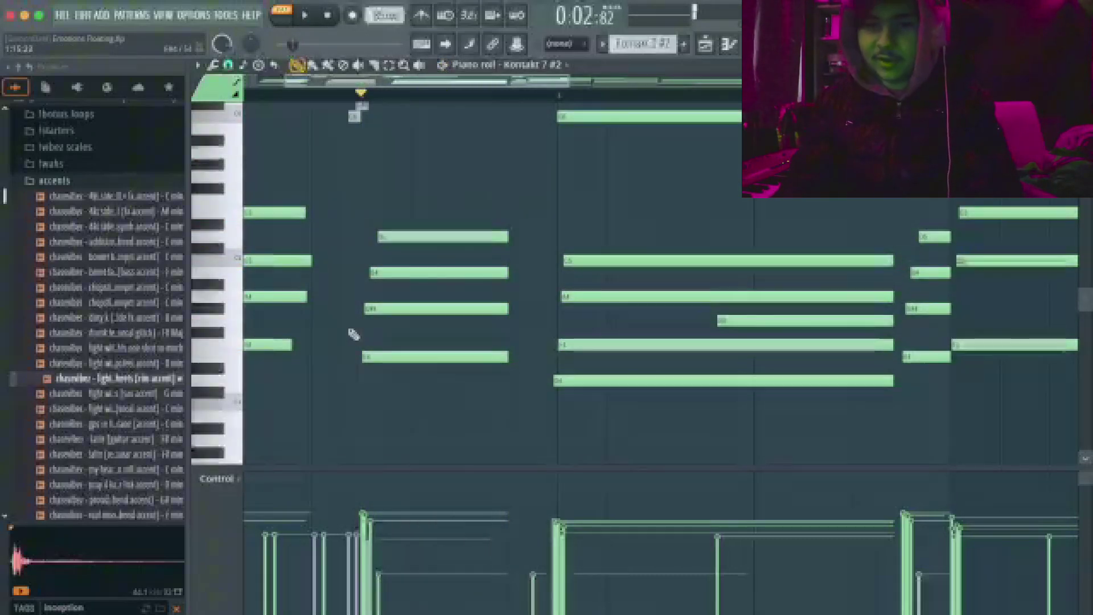
Step: Play the progression from bar 2 and follow the second and third chords with their bass notes
key("space")
scroll(649, 288, "down", 4)
scroll(632, 291, "down", 5)
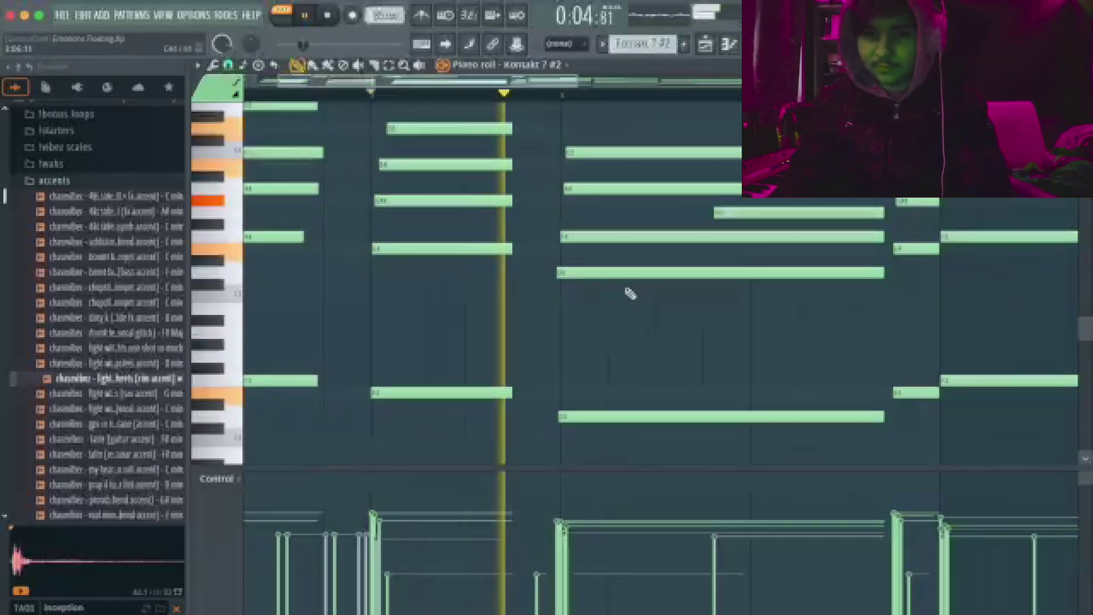
key("super+a")
key("super+d")
scroll(507, 289, "up", 6)
scroll(496, 307, "down", 6)
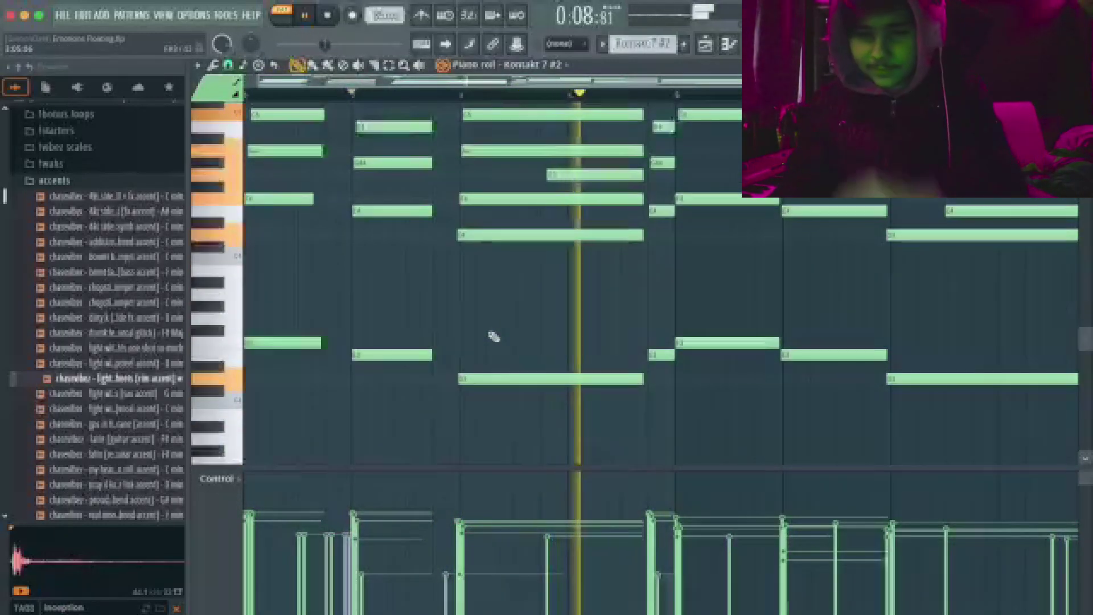
key("space")
Step: Play the progression on from bar 2 and examine the short chord leading into bar 5
left_click_drag(491, 393, 511, 98)
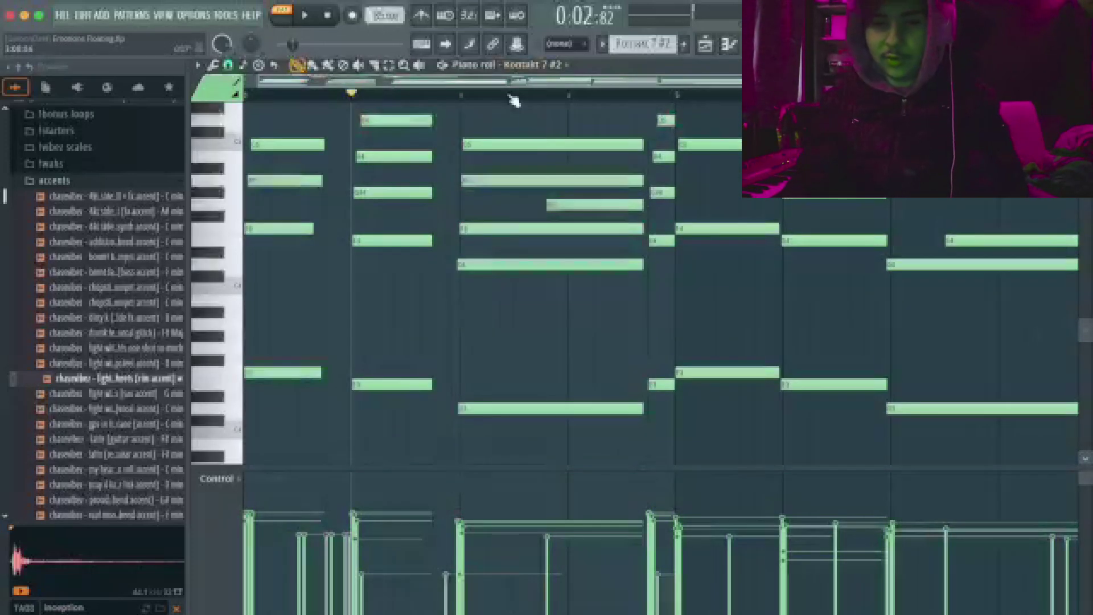
key("space")
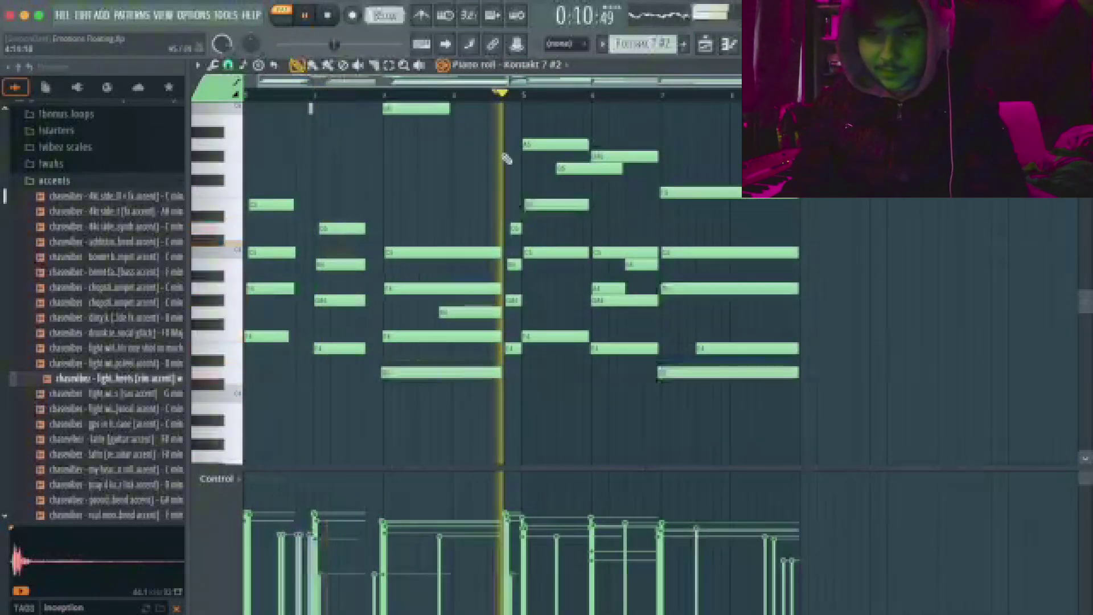
left_click_drag(501, 195, 525, 479)
key("space")
left_click_drag(520, 356, 506, 74)
scroll(455, 264, "down", 1)
left_click_drag(286, 189, 307, 547)
key("ctrl+d")
Step: Set the playback position midway through bar 4 and listen to the transition into bar 5
left_click(479, 92)
key("space")
key("space")
scroll(517, 145, "up", 2)
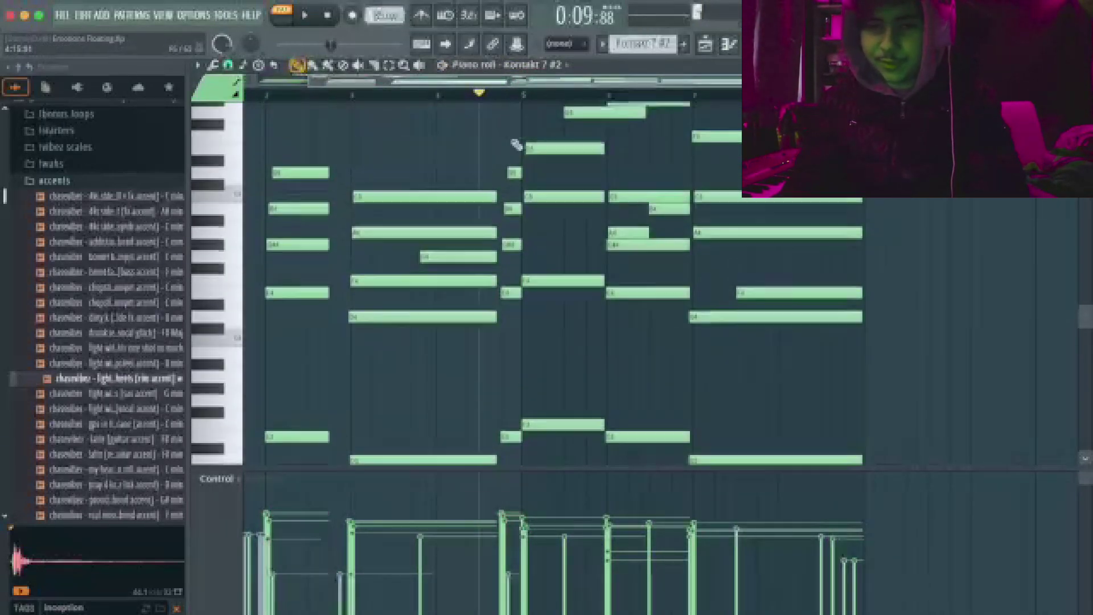
key("space")
key("space")
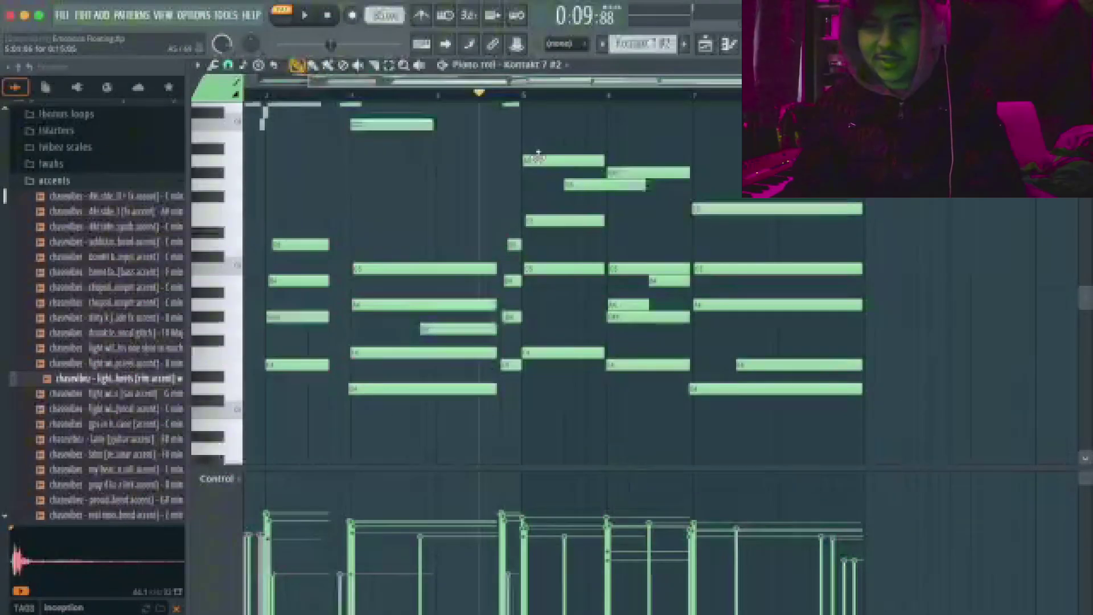
Step: Replay the transition into bar 5 and select the notes above the bass in bars 5 to 8
key("space")
scroll(538, 157, "down", 2)
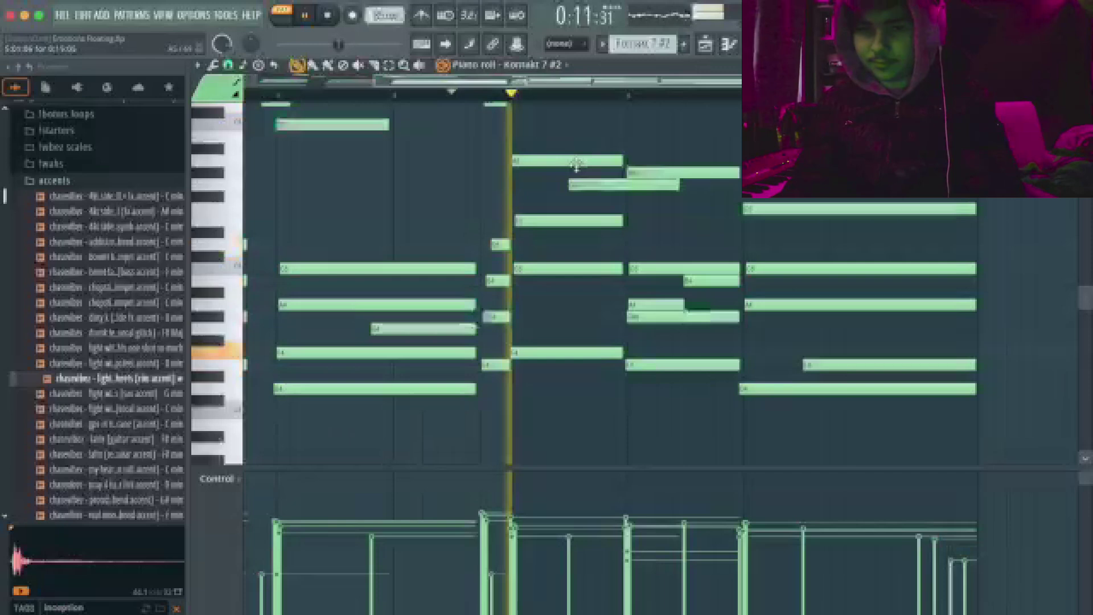
key("space")
left_click_drag(829, 389, 534, 87)
scroll(495, 319, "down", 4)
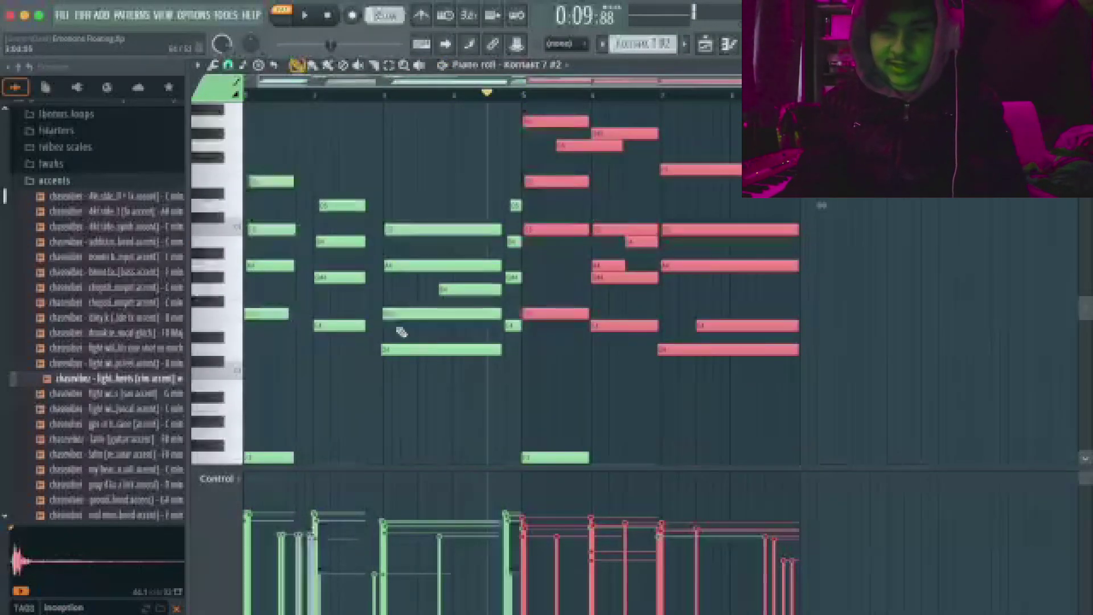
Step: Clear the note selection in bars 5 to 8 and replay the transition from midway through bar 4 into bar 5
scroll(400, 332, "down", 2)
left_click_drag(544, 391, 493, 185)
left_click(593, 127, "ctrl")
key("space")
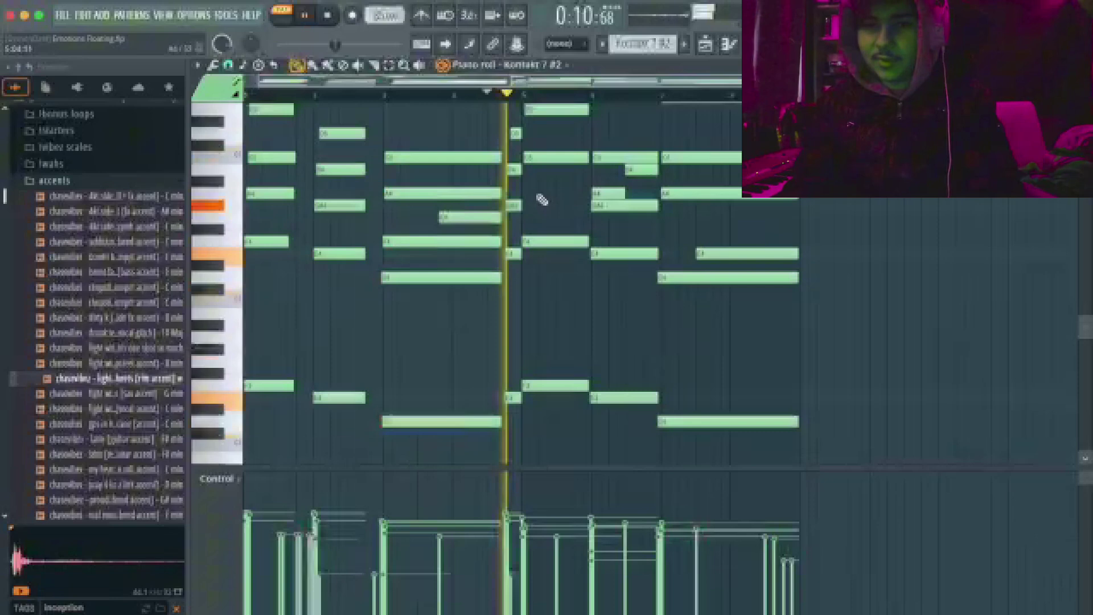
scroll(542, 200, "up", 1)
key("space")
Step: Audition individual chord and melody notes in bars 2, 5 and 6
left_click(542, 142)
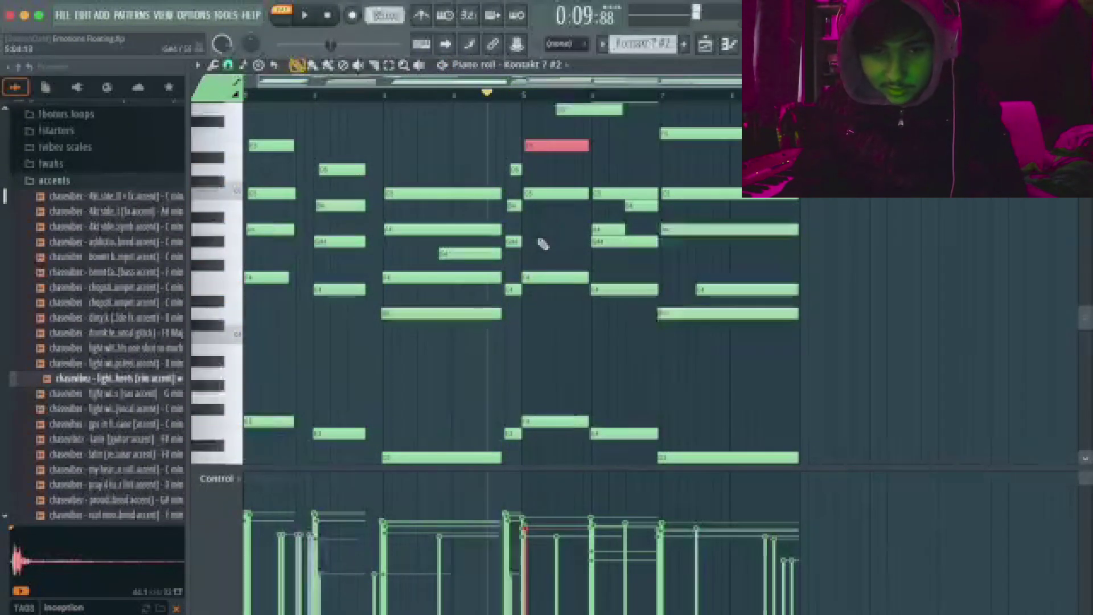
scroll(539, 237, "up", 3)
left_click(544, 158)
left_click(332, 274)
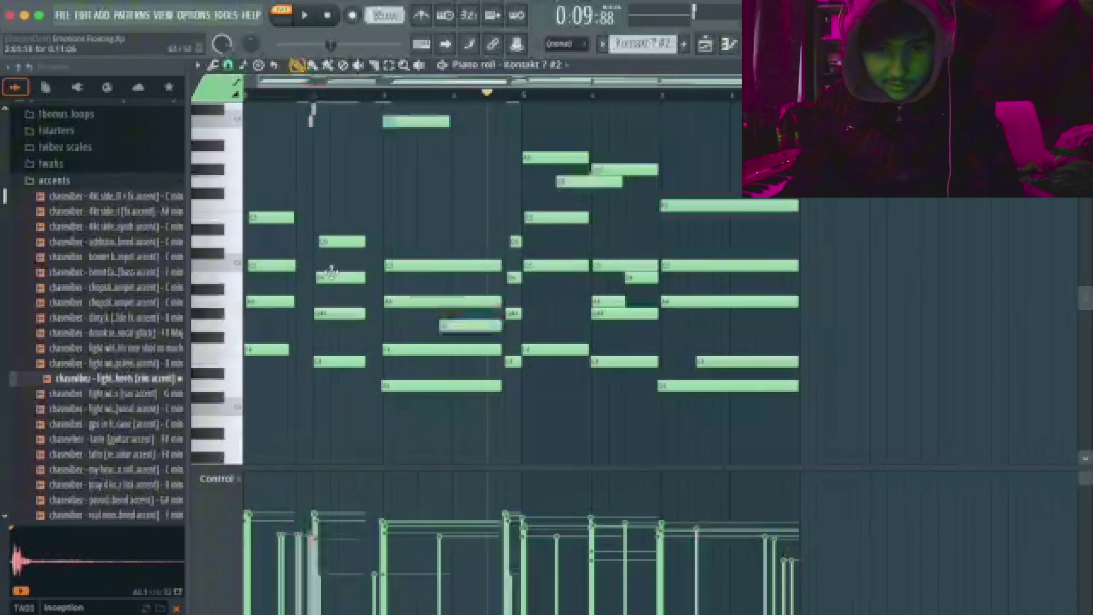
left_click(336, 312)
left_click(635, 170)
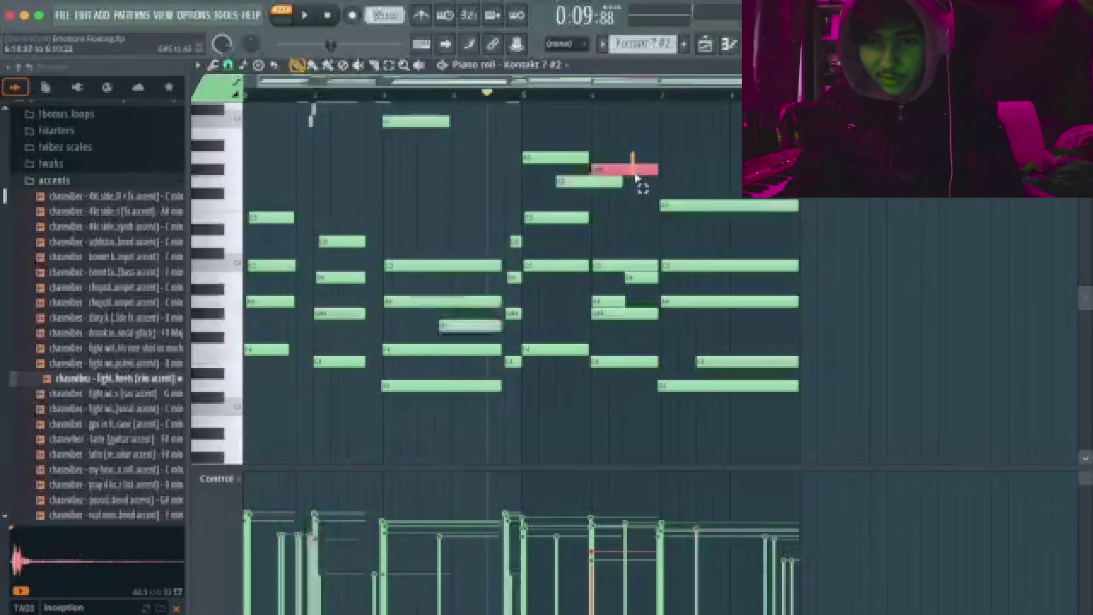
left_click(577, 182)
Step: Unmute the grey melody notes around the start of bar 2 during playback and return to the Draw tool
scroll(576, 189, "up", 1)
key("space")
scroll(586, 207, "up", 3)
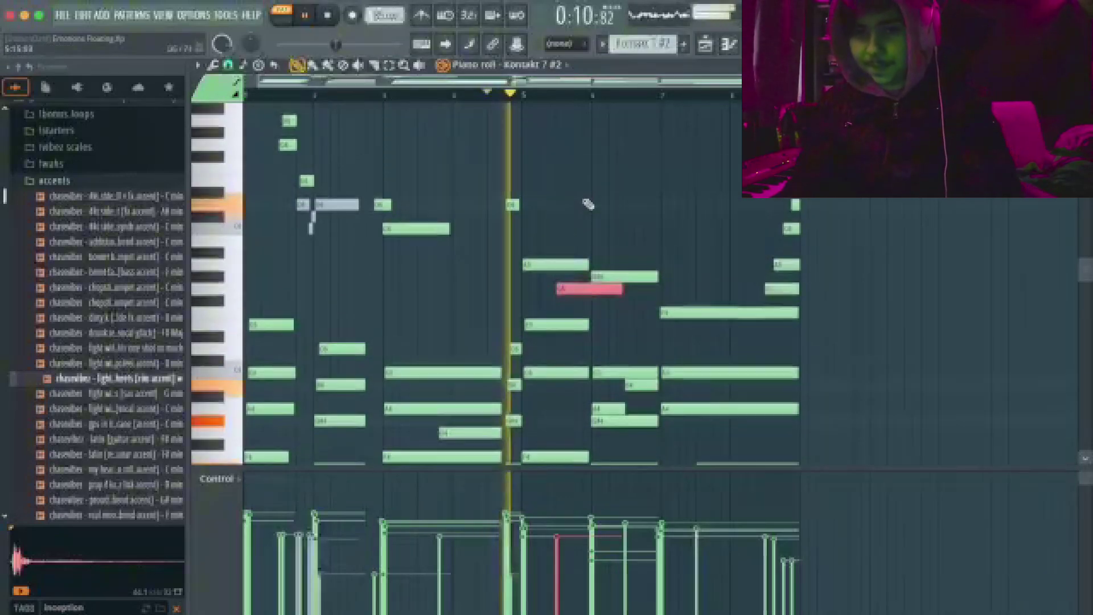
scroll(256, 190, "up", 1)
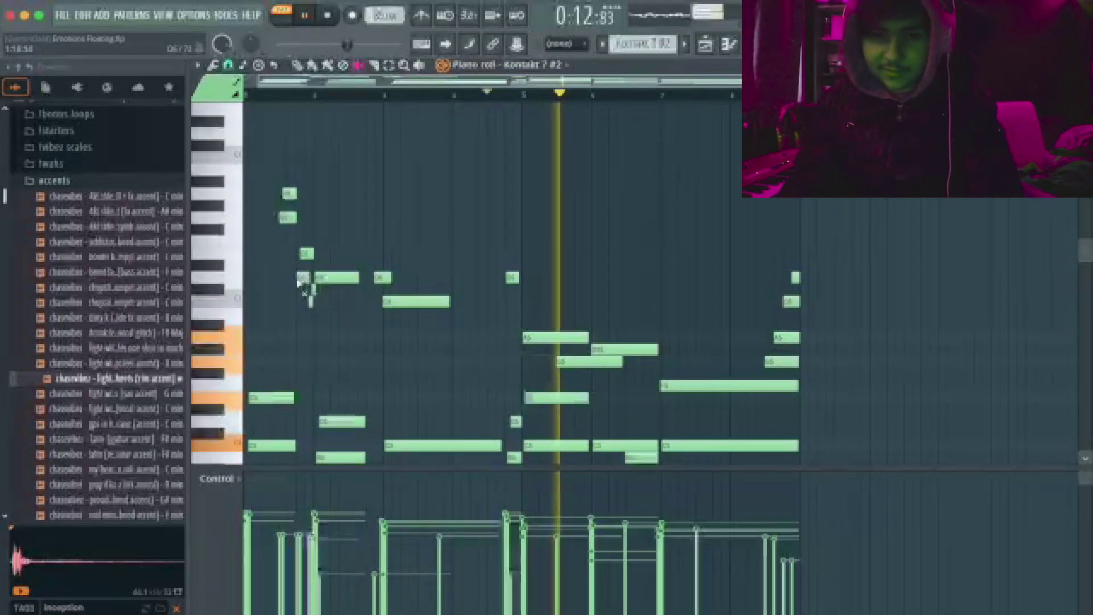
left_click_drag(251, 153, 481, 372)
key("super+a")
key("super+d")
scroll(539, 351, "down", 4)
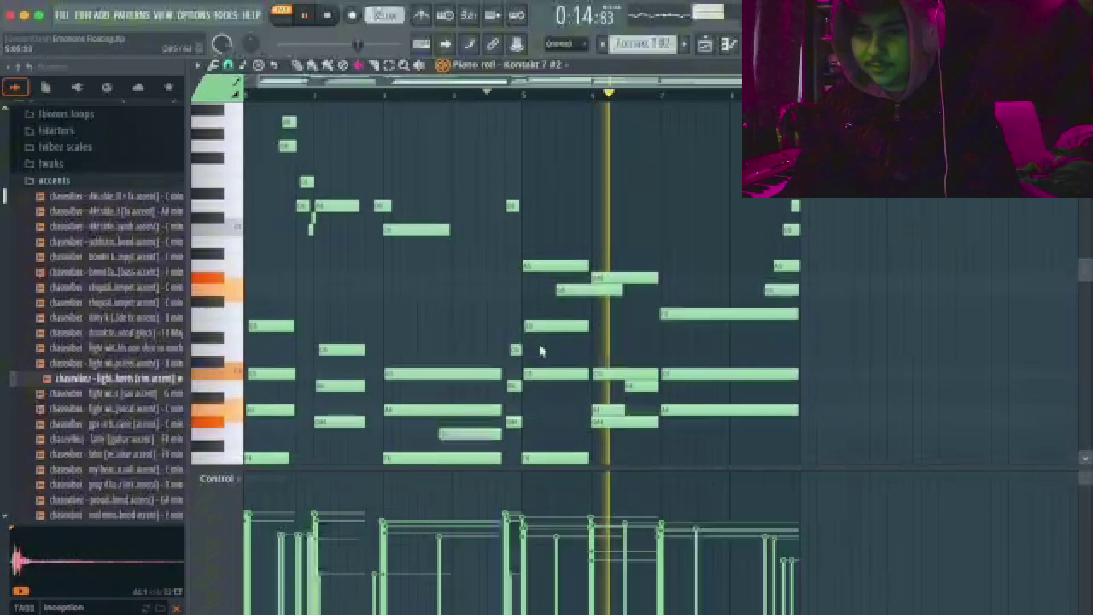
left_click(297, 65)
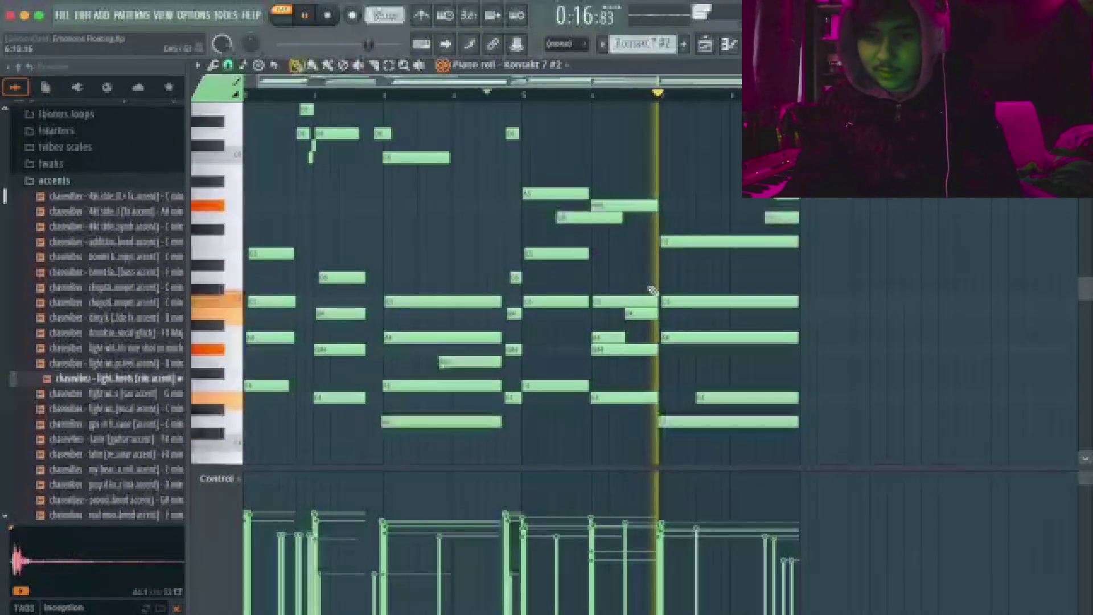
Step: Set the playback position at the start of bar 6 and play the chord there
scroll(627, 312, "up", 4)
scroll(598, 333, "down", 3)
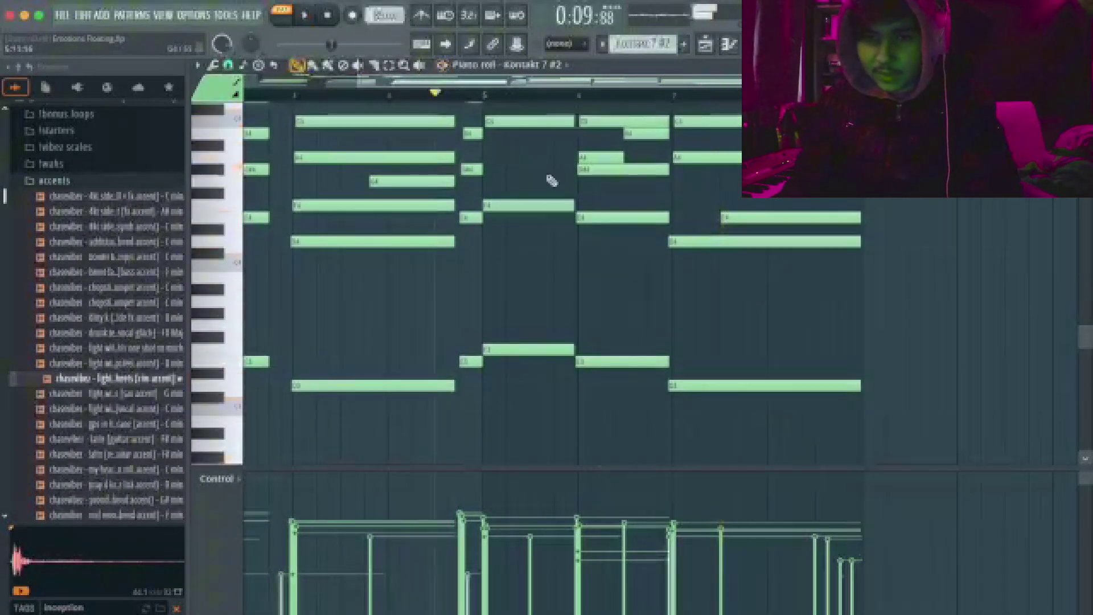
scroll(578, 120, "up", 1)
left_click(595, 94)
key("space")
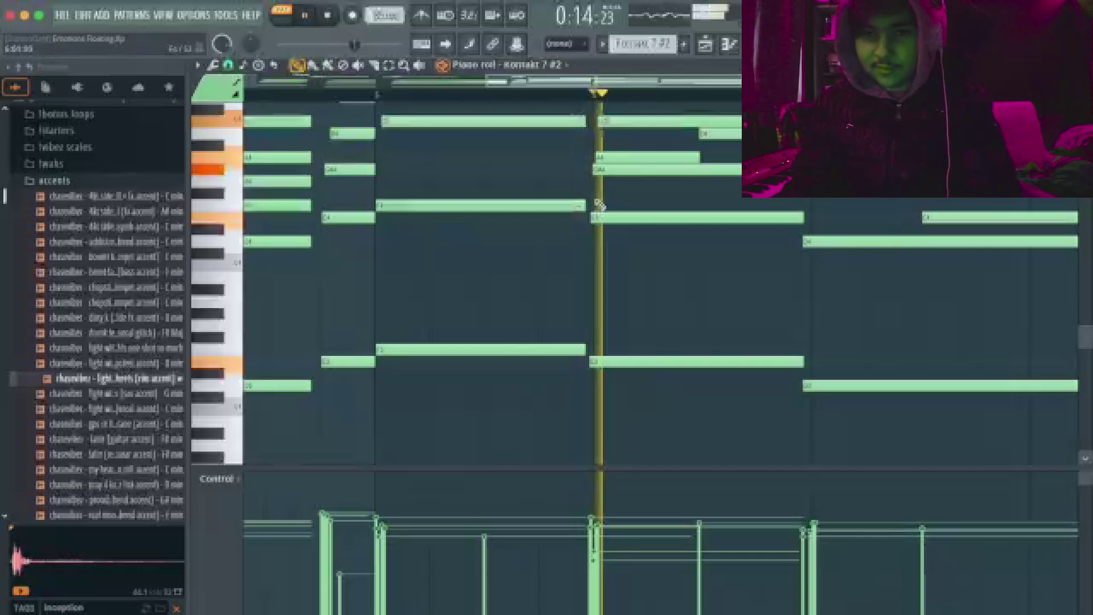
Step: Move the playback position to midway through bar 5 and play the change into bar 6
key("space")
key("space")
key("space")
key("space")
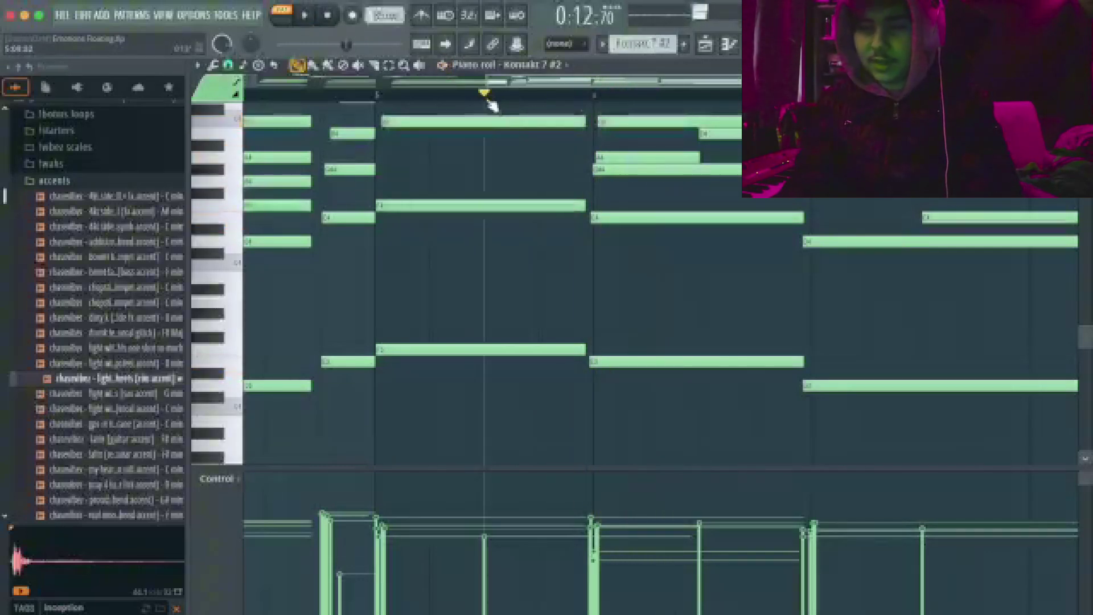
key("space")
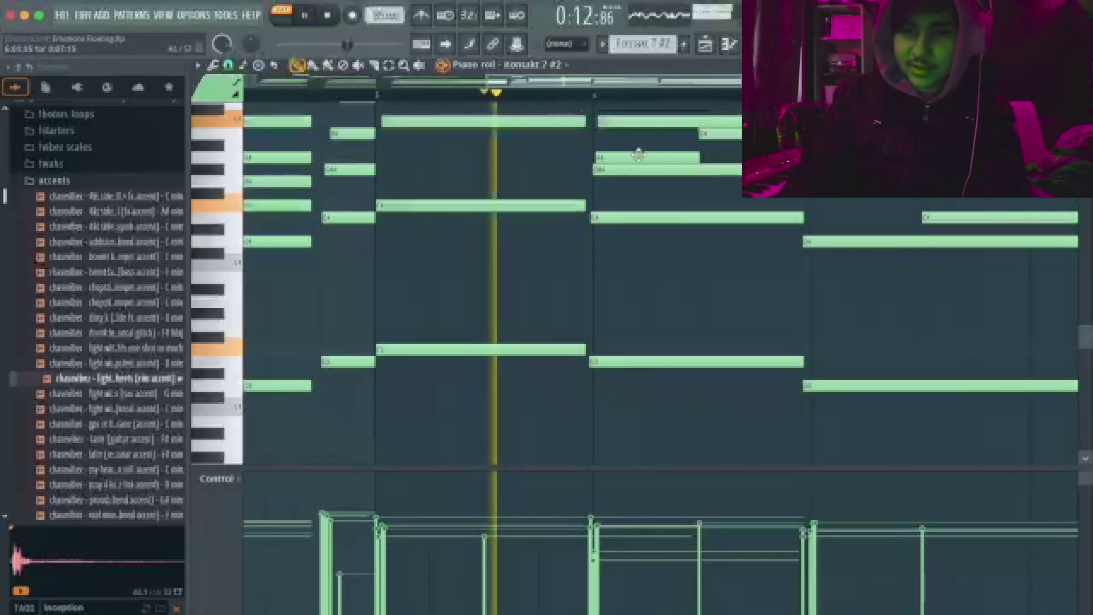
Step: Follow the progression through bars 6 to 8 and select the run of high notes closing bar 8
scroll(637, 151, "down", 4)
scroll(662, 157, "up", 1)
scroll(666, 159, "up", 3)
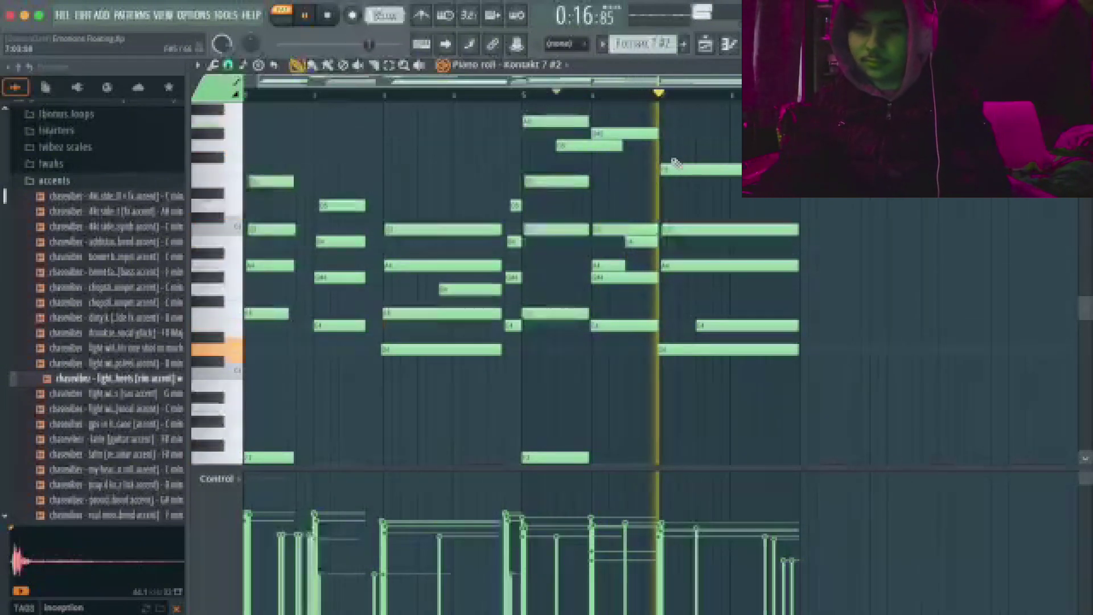
scroll(771, 254, "up", 7)
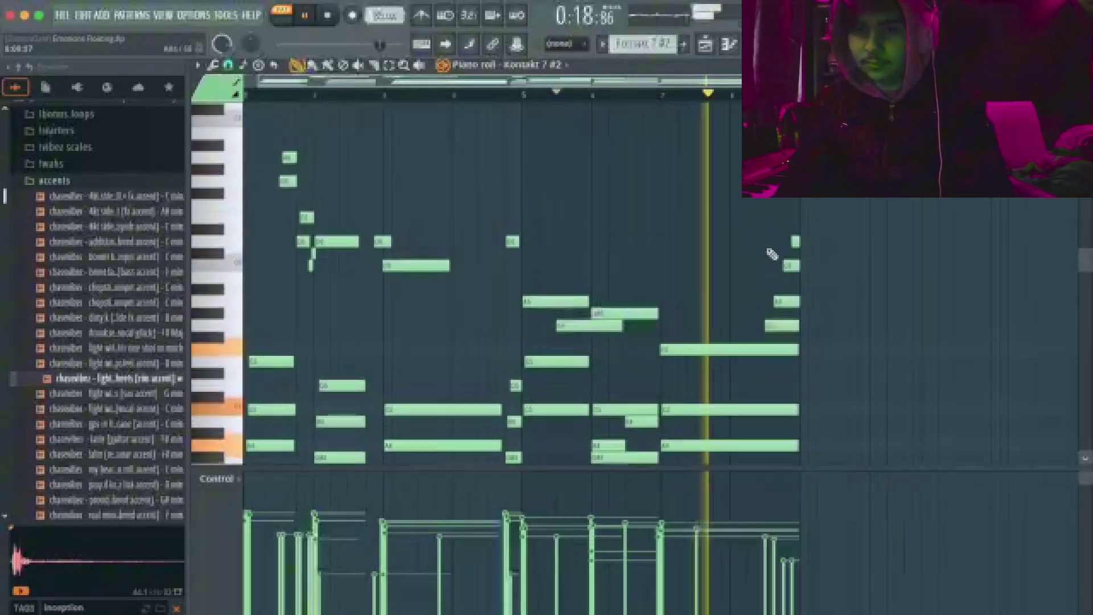
scroll(805, 251, "down", 8)
scroll(807, 254, "up", 5)
left_click_drag(845, 236, 720, 102)
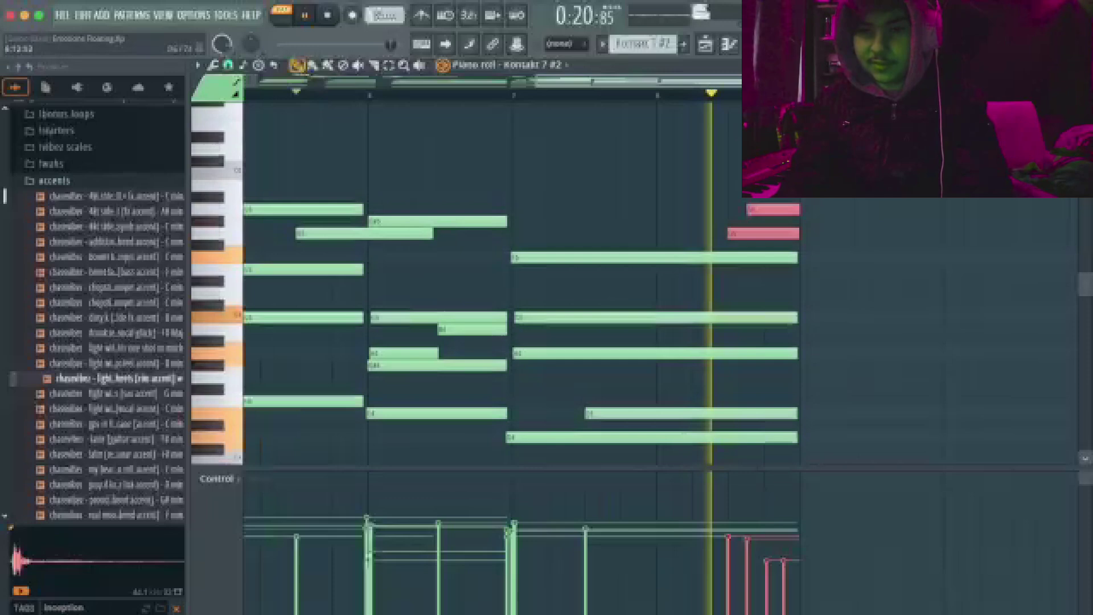
scroll(786, 225, "up", 3)
scroll(786, 224, "down", 6)
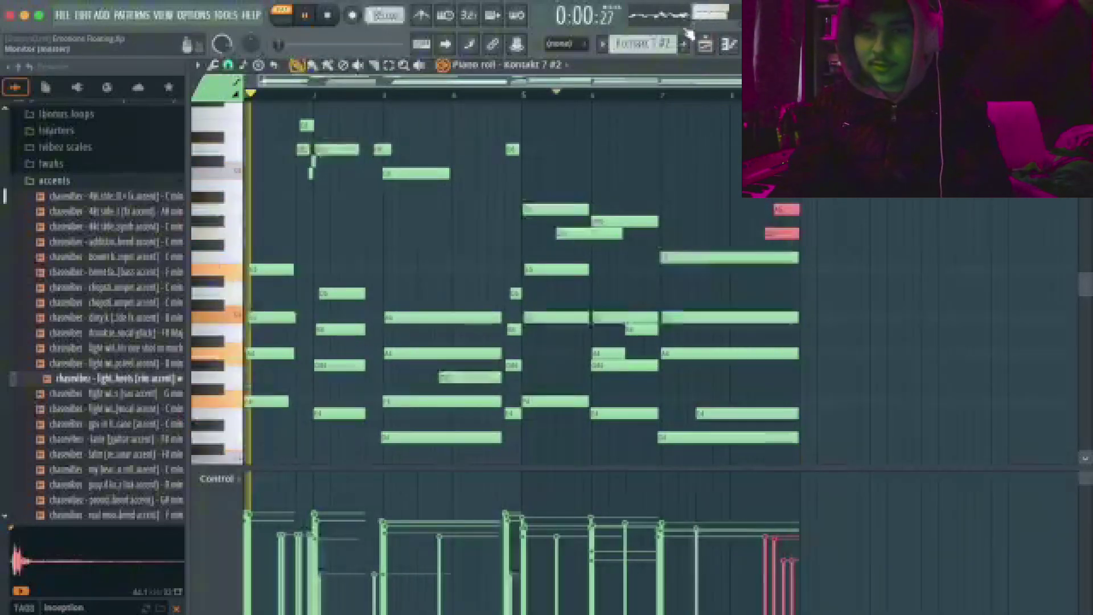
Step: Stop playback, return to the playlist and leave only tracks 1 and 2 unmuted
key("F5")
key("space")
scroll(464, 188, "down", 6)
scroll(387, 142, "up", 5, "ctrl")
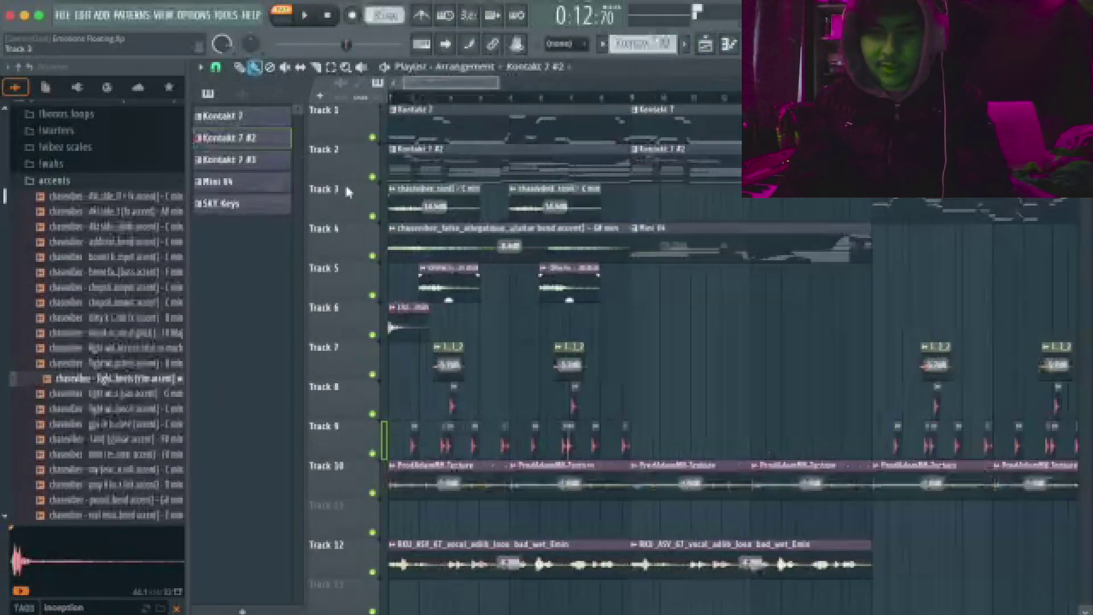
right_click(373, 137)
left_click(373, 176)
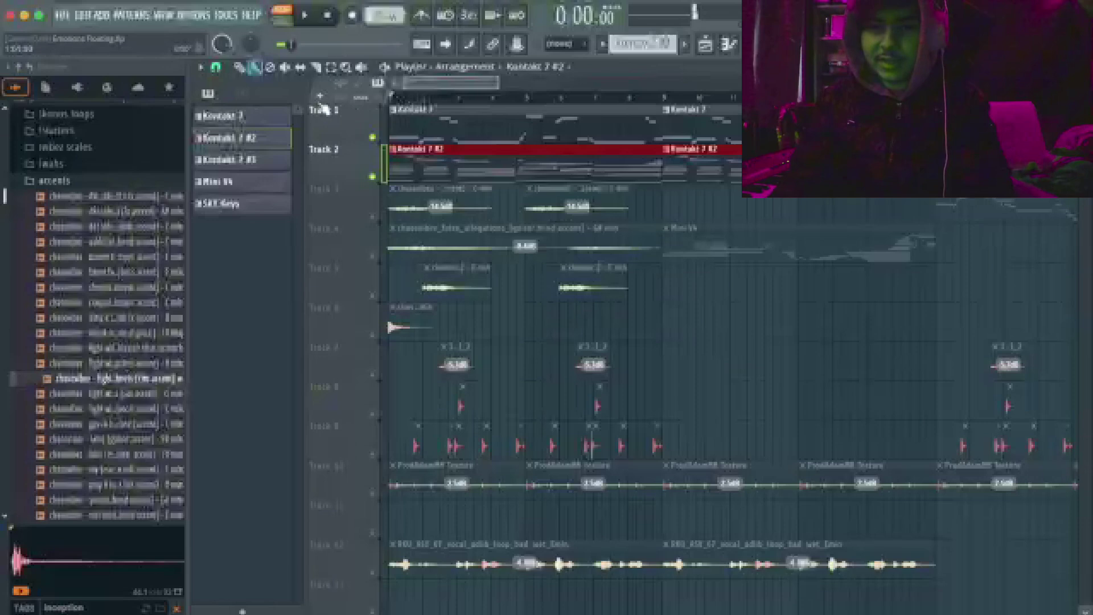
Step: Open the Kontakt 7 clip on track 1 in the piano roll and examine its opening notes
double_click(401, 122)
scroll(368, 250, "down", 6)
scroll(296, 257, "up", 2)
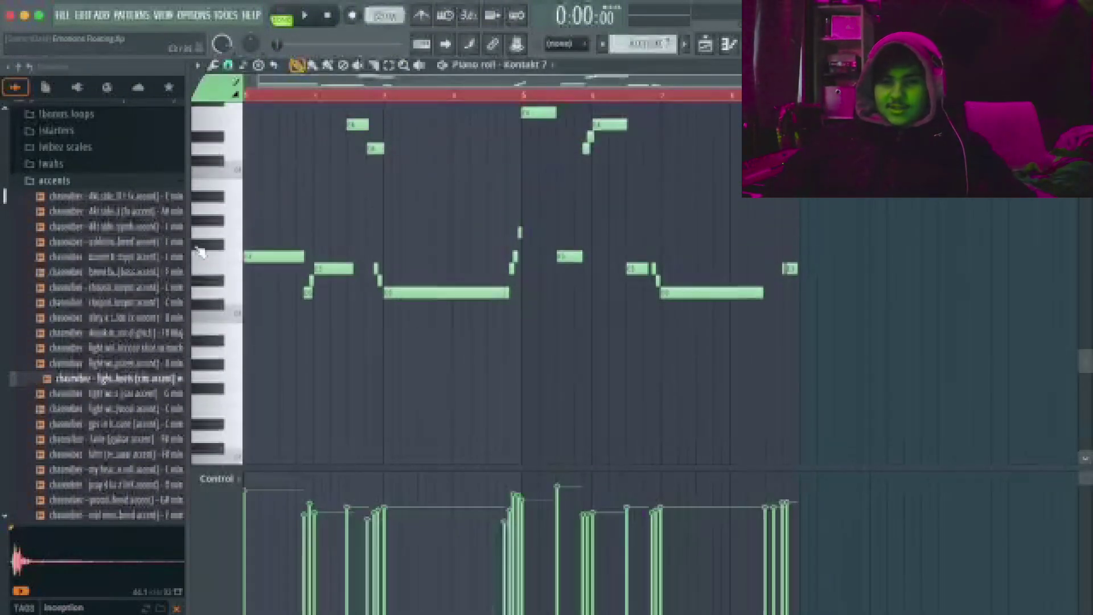
scroll(204, 252, "up", 8, "ctrl")
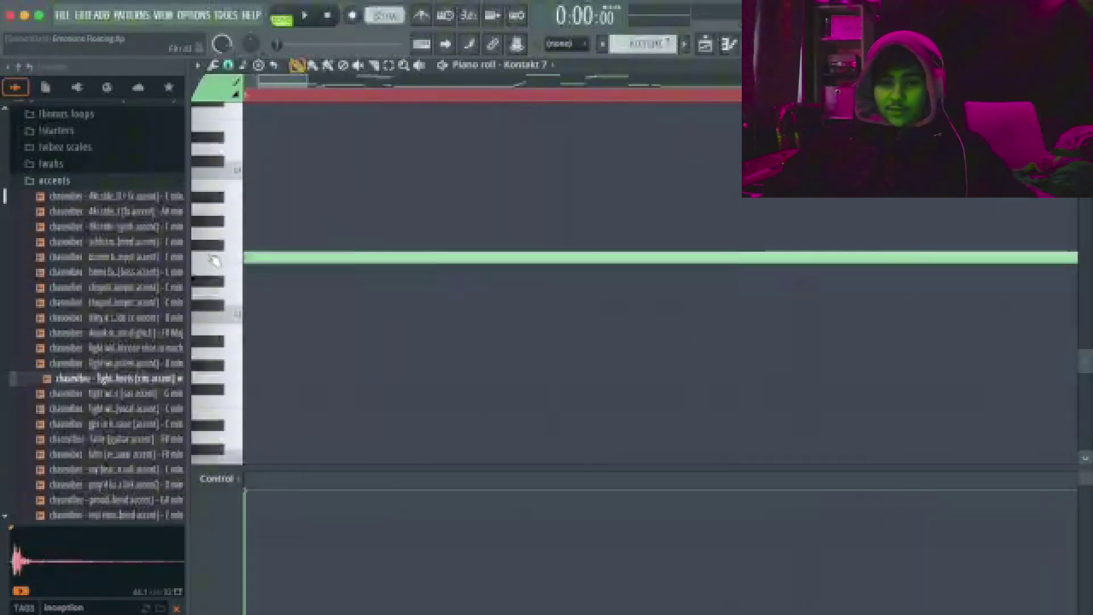
scroll(215, 262, "down", 7, "ctrl")
scroll(315, 288, "up", 5, "ctrl")
scroll(483, 294, "up", 2, "ctrl")
Step: Highlight the notes leading into bar 3 of the Kontakt 7 pattern, examine them closely and clear the selection
left_click_drag(611, 322, 345, 230, "ctrl")
scroll(342, 239, "down", 8, "ctrl")
left_click(536, 244, "ctrl")
left_click_drag(580, 322, 480, 103, "ctrl")
scroll(483, 176, "up", 6, "ctrl")
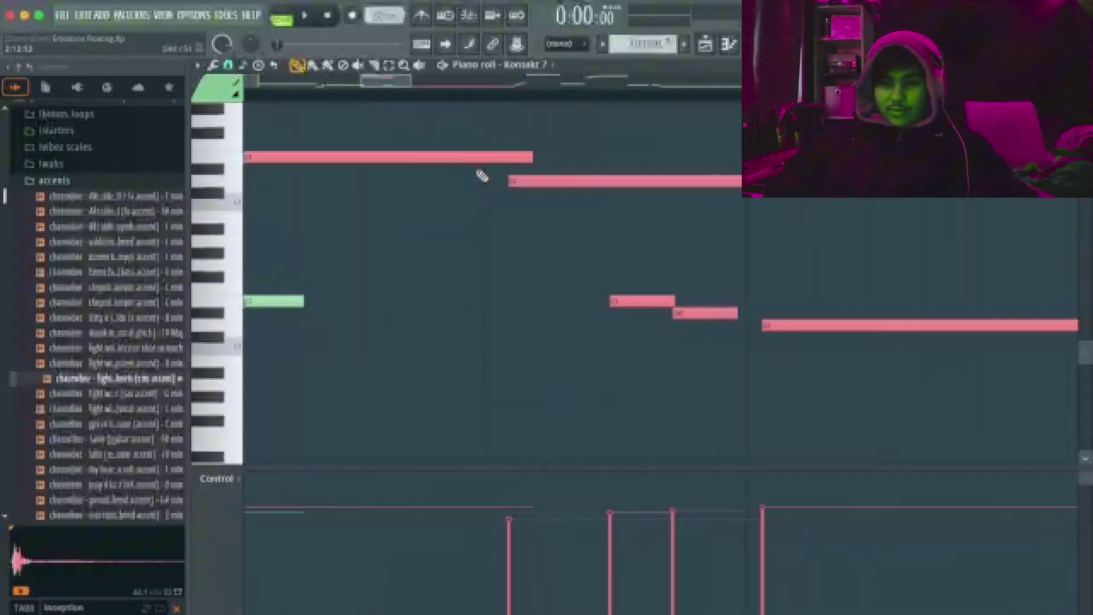
scroll(416, 205, "down", 8, "ctrl")
left_click(351, 230, "ctrl")
Step: Play the Kontakt 7 pattern through to bar 8 and follow its slides and octave jumps
key("space")
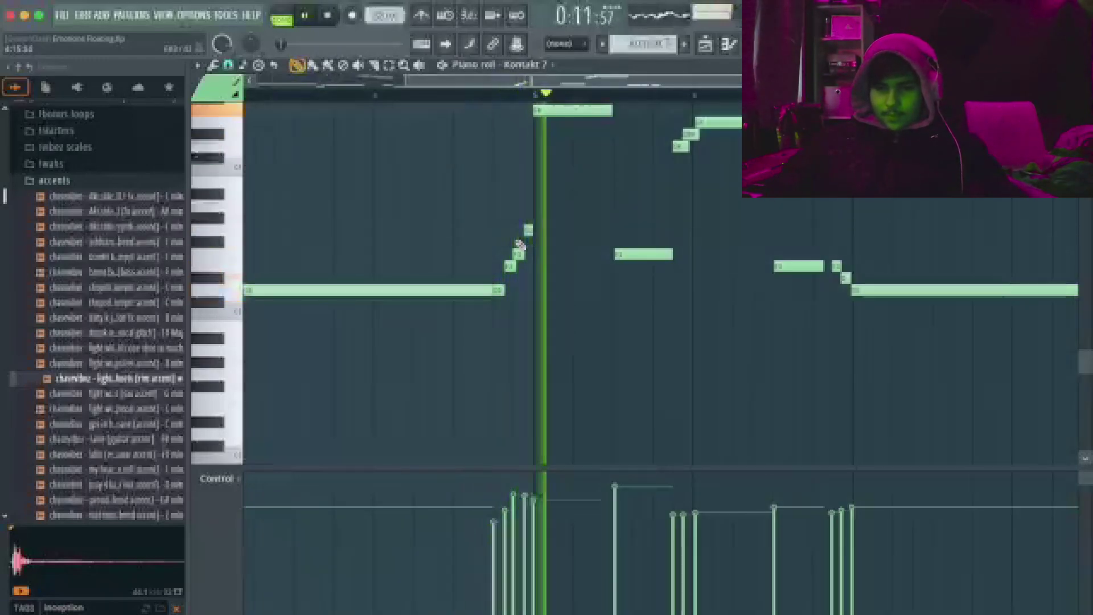
scroll(520, 245, "up", 3)
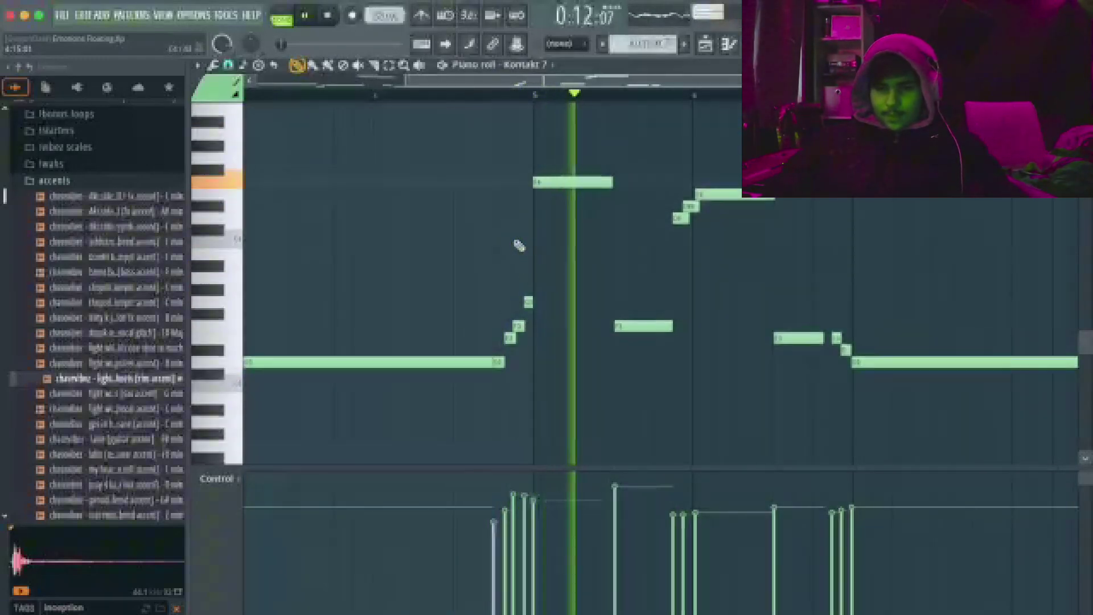
scroll(612, 286, "down", 3)
scroll(623, 282, "up", 3)
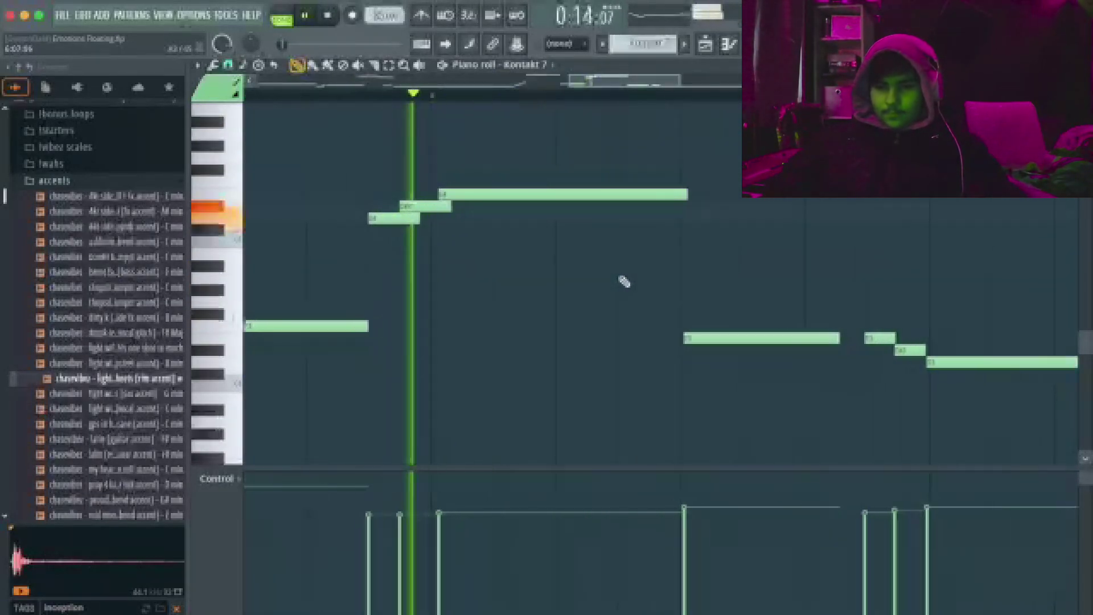
scroll(623, 281, "down", 3)
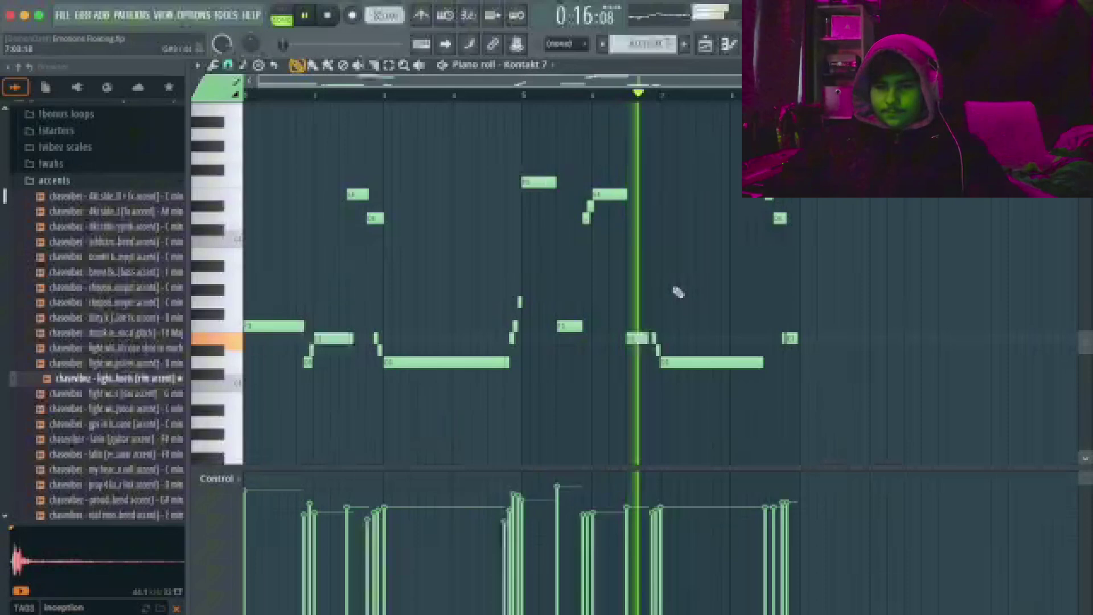
scroll(686, 295, "up", 4)
scroll(687, 294, "down", 3)
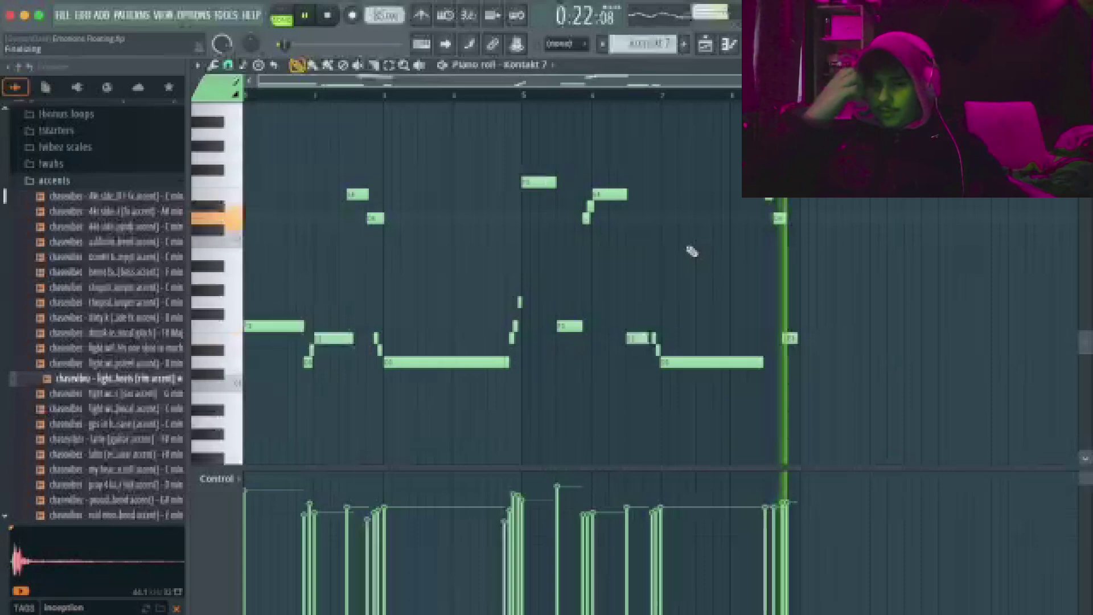
Step: Stop playback, return to the playlist and unmute tracks 3 to 10
key("space")
key("F5")
left_click(372, 216)
left_click(372, 255)
left_click(372, 295)
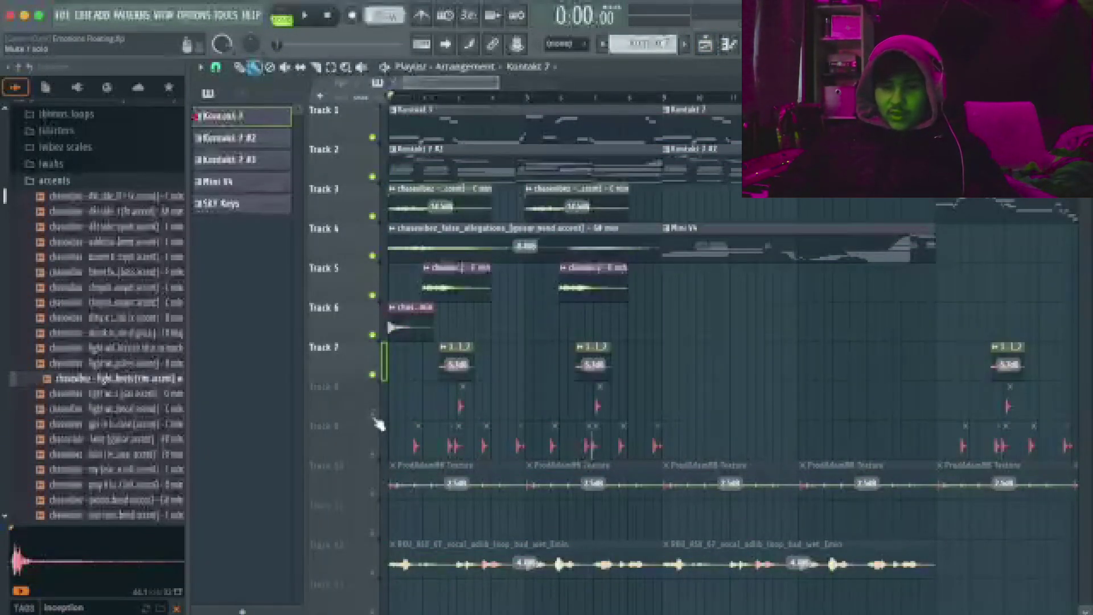
left_click(375, 491)
Step: Select the accent clips on tracks 3 to 6 and collapse the Inception one shot kit folder in the browser
scroll(614, 406, "up", 3)
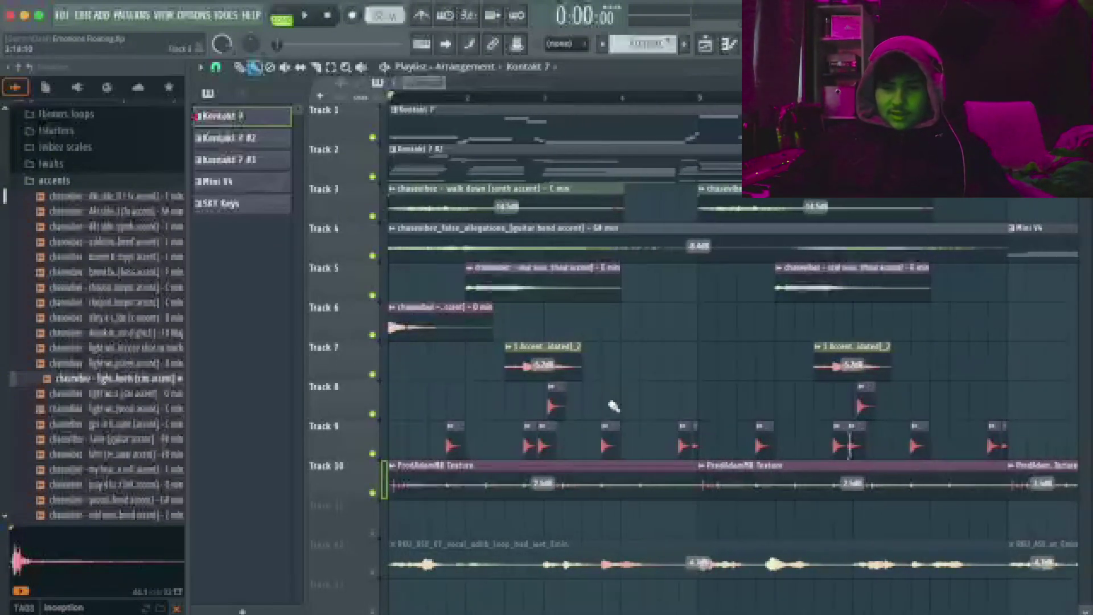
left_click_drag(868, 340, 362, 202)
scroll(71, 205, "up", 3)
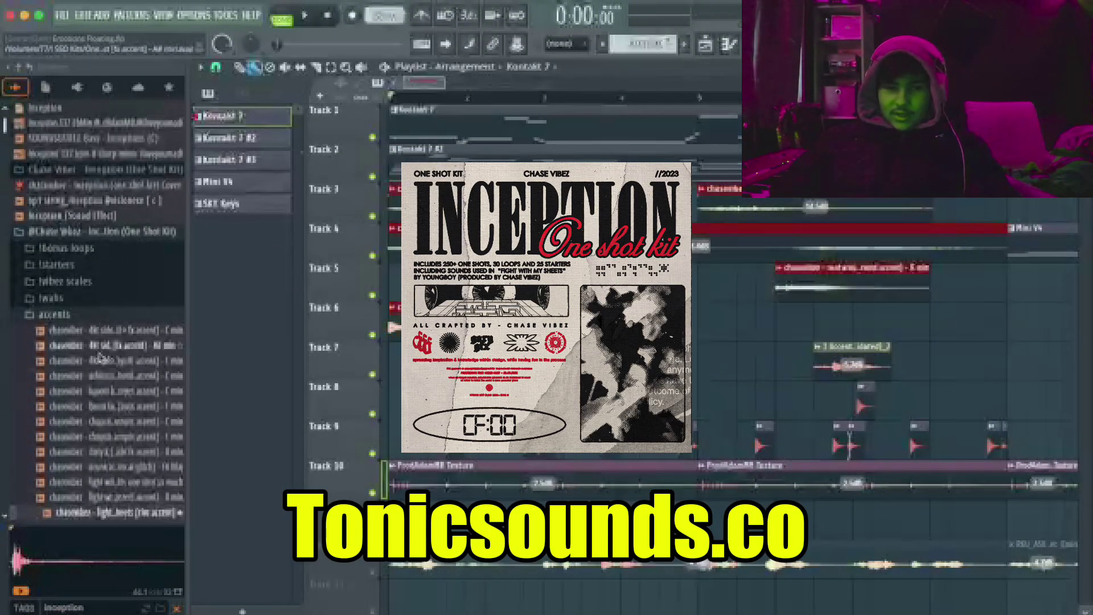
left_click(73, 316)
left_click(92, 233)
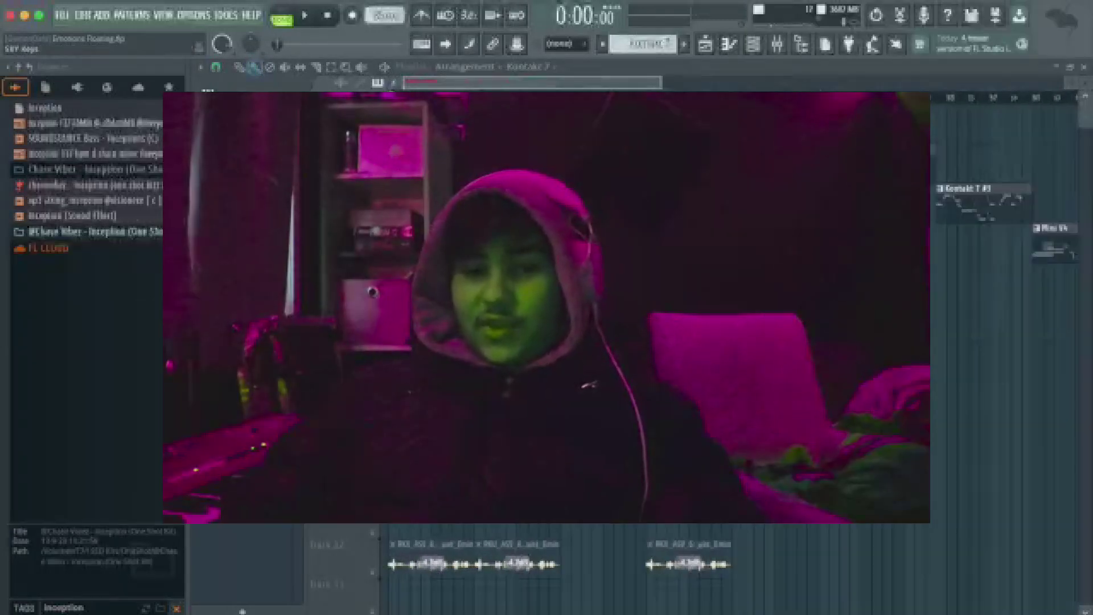
scroll(729, 319, "up", 1)
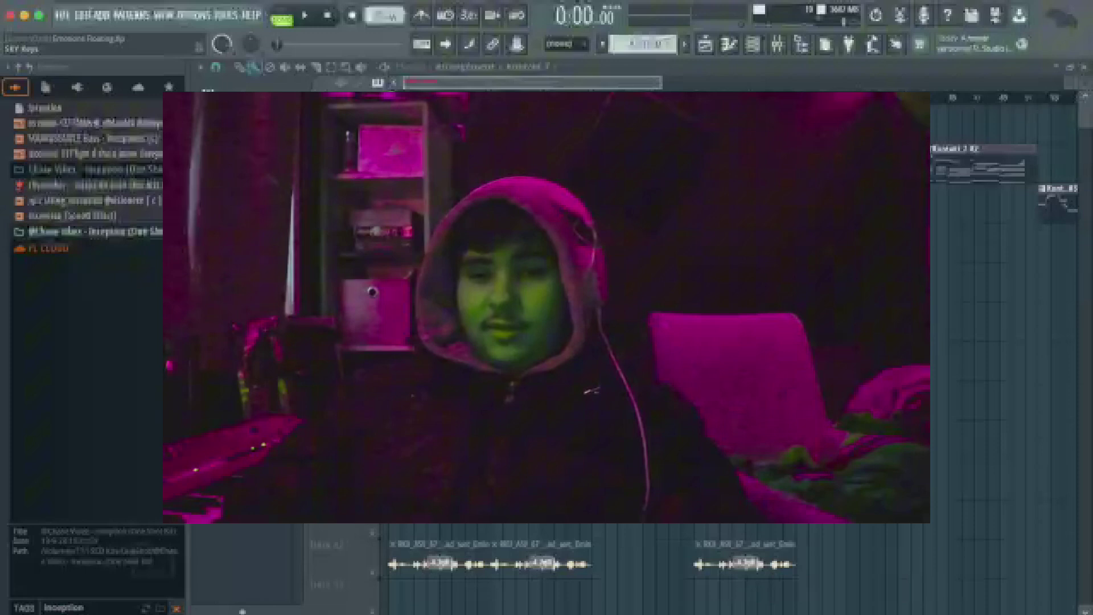
scroll(729, 319, "down", 1)
scroll(729, 319, "up", 2)
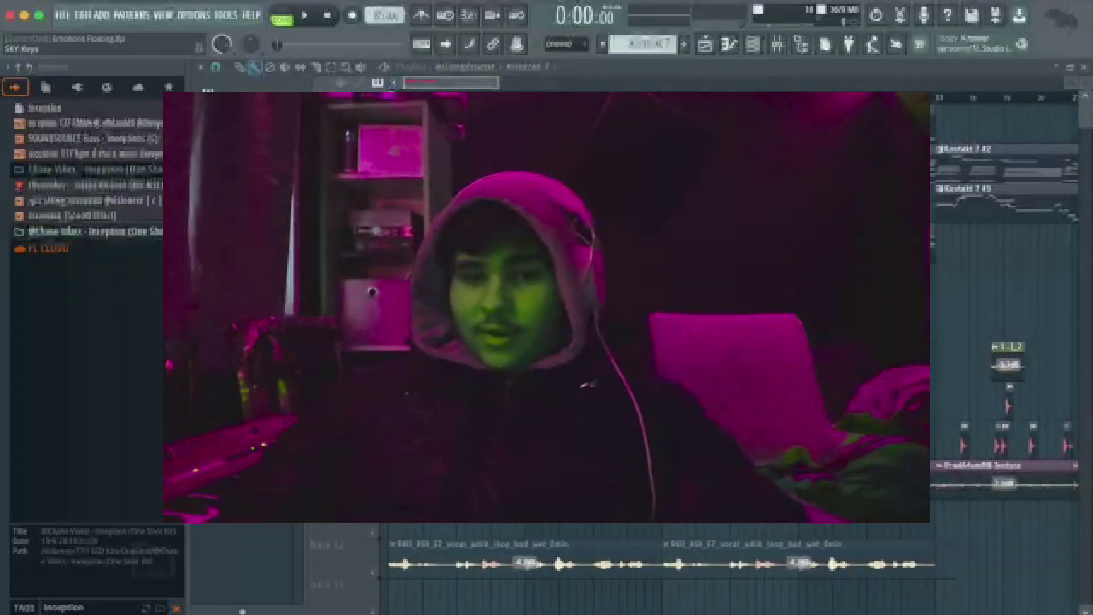
scroll(729, 319, "down", 2)
scroll(729, 319, "up", 3)
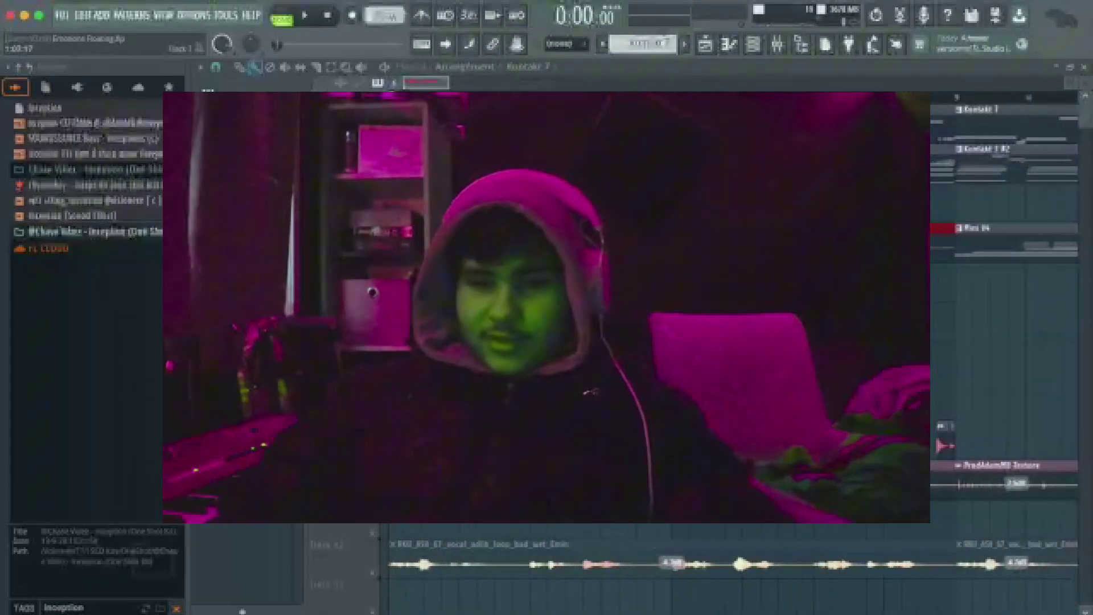
scroll(554, 369, "up", 1)
scroll(512, 363, "down", 5)
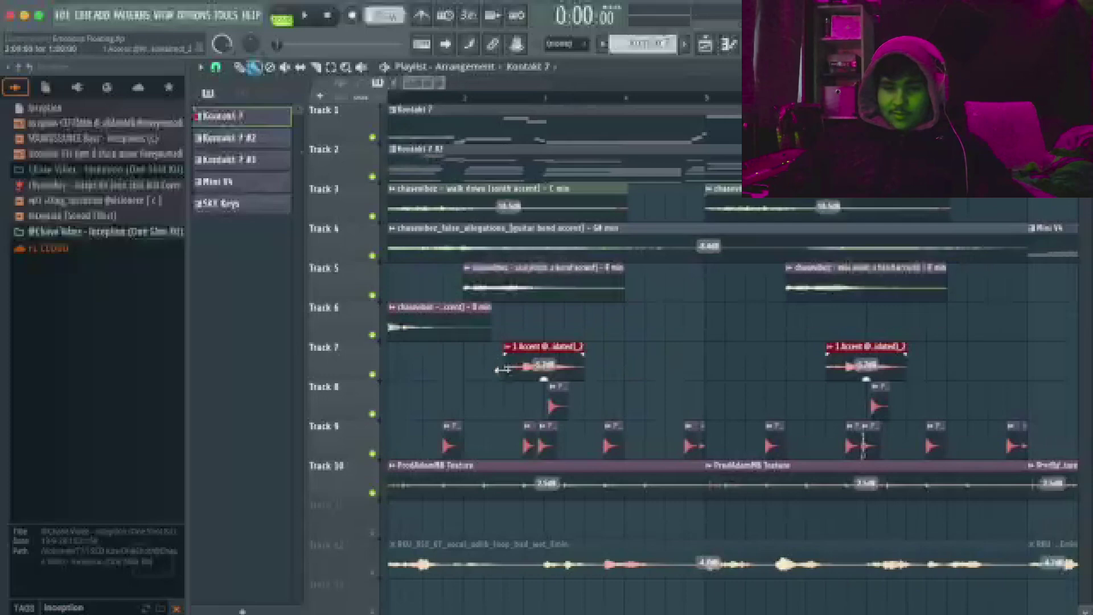
Step: Solo the ProdAdamMB Texture on track 10, followed by the vocal ad-lib loop on track 12
right_click(372, 493)
left_click_drag(437, 461, 691, 499)
right_click(373, 572)
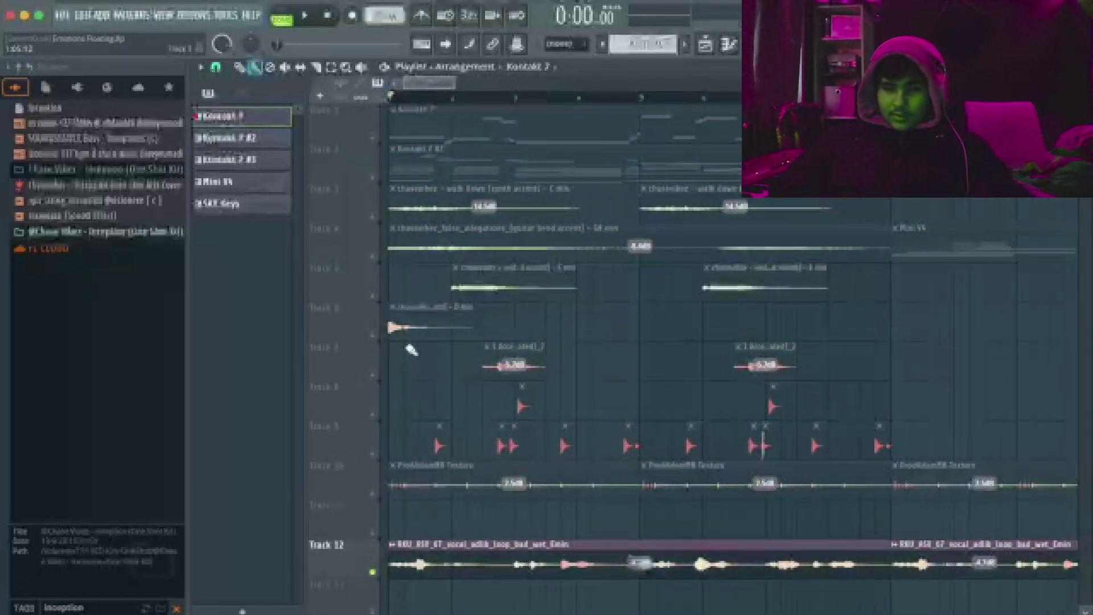
Step: Unsolo the vocal ad-lib loop, leave track 12 muted and play the remaining layers from the start
right_click(375, 570)
right_click(375, 570)
right_click(375, 571)
left_click(376, 570)
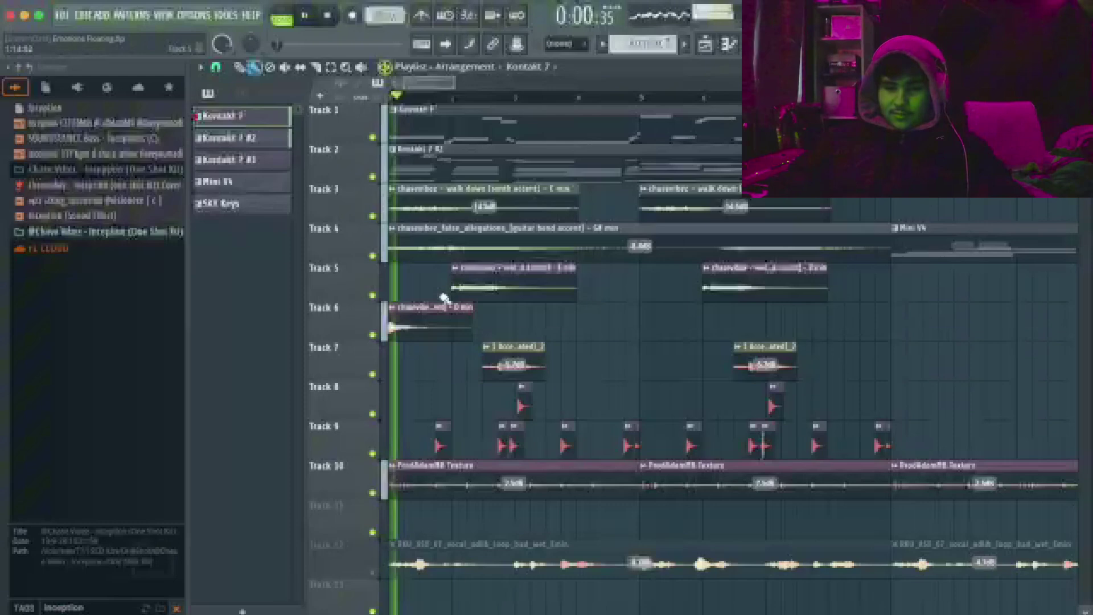
scroll(445, 297, "down", 4)
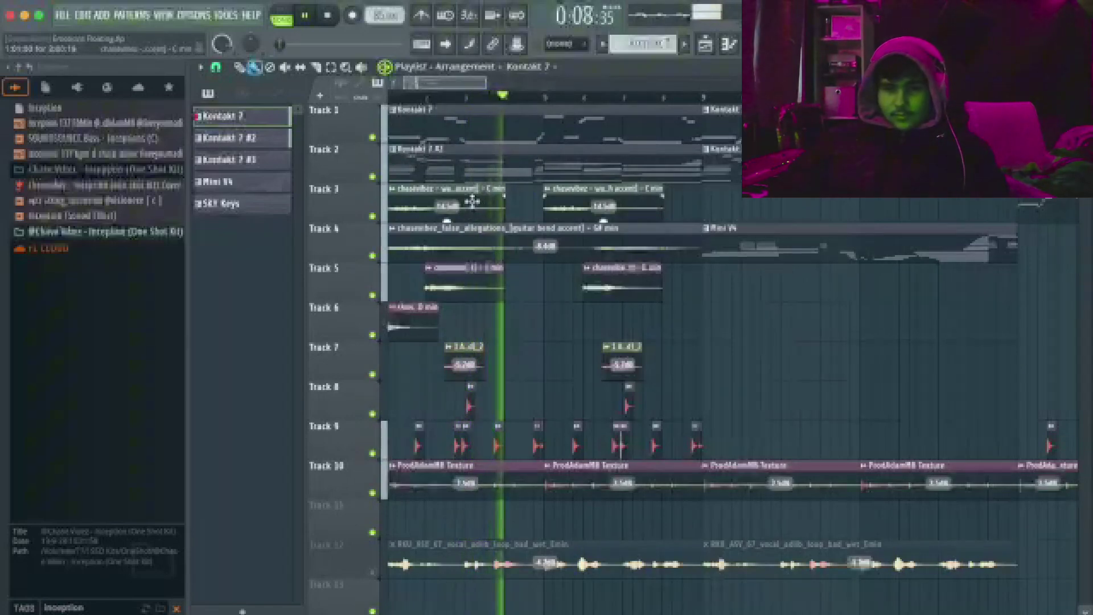
Step: Examine the chord and melody notes of the Kontakt 7 #2 pattern in the piano roll, then return to the playlist
double_click(472, 166)
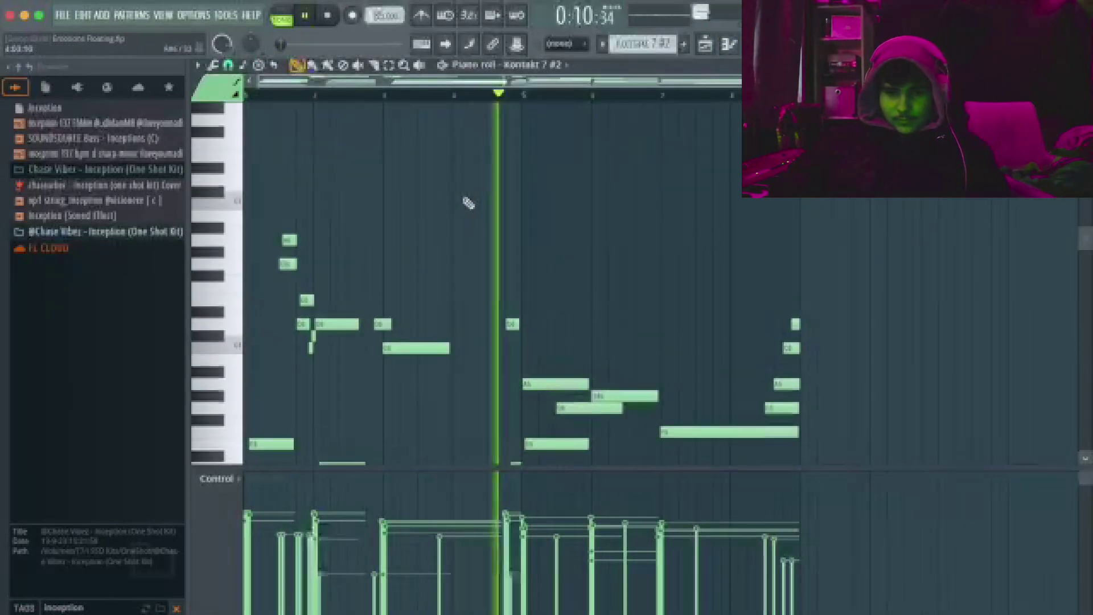
scroll(468, 203, "down", 6)
scroll(468, 203, "up", 3)
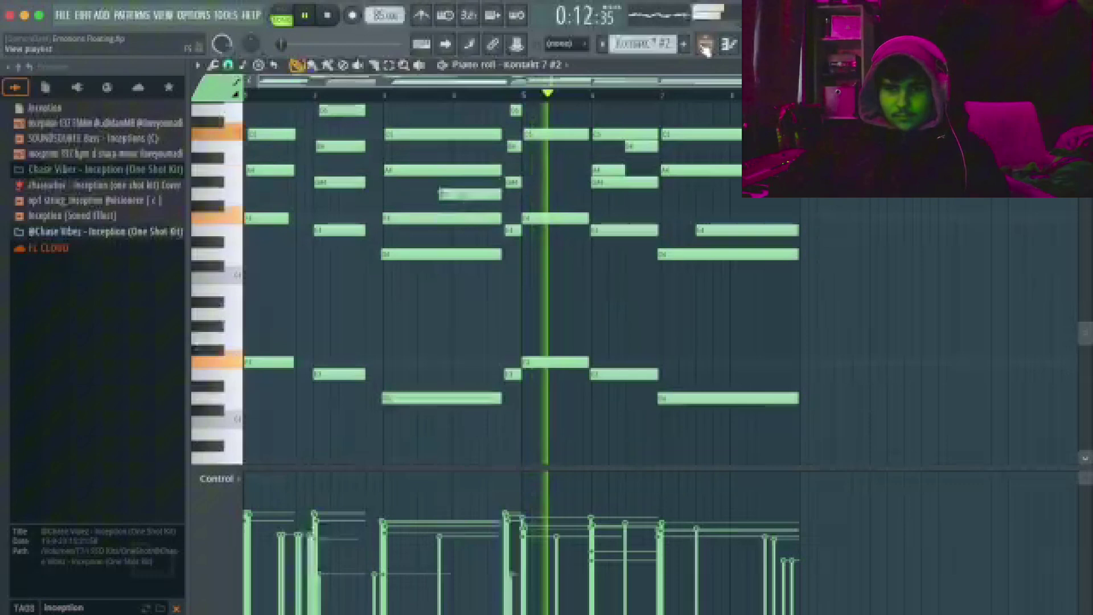
left_click(705, 44)
scroll(601, 215, "down", 4)
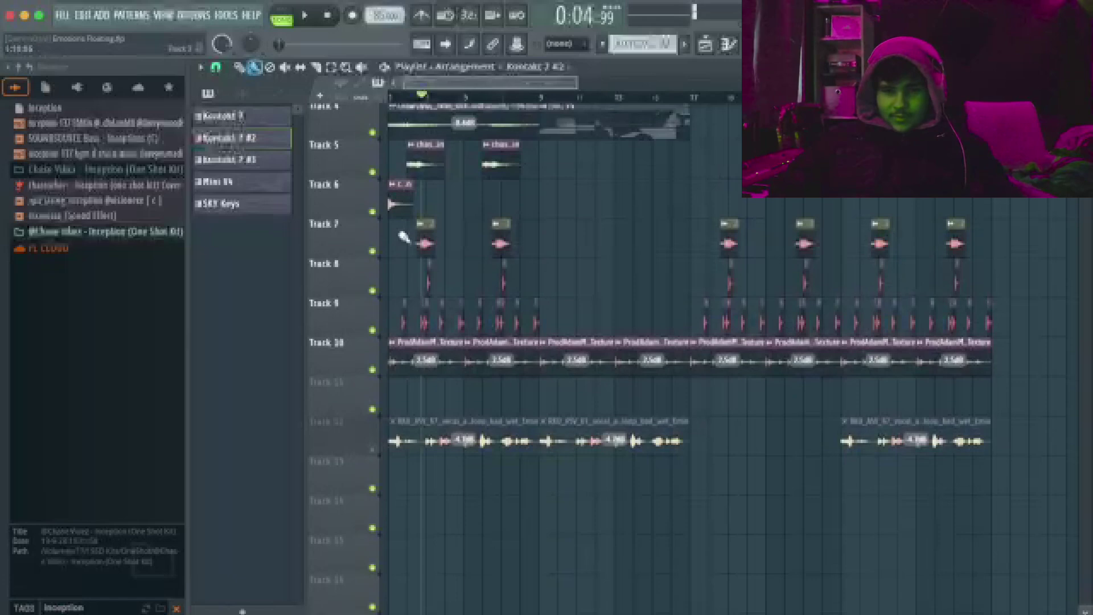
Step: Solo the walk down synth accent on track 3 and play it from the start
scroll(380, 208, "up", 1)
scroll(381, 189, "up", 3)
scroll(377, 171, "up", 1)
right_click(372, 177)
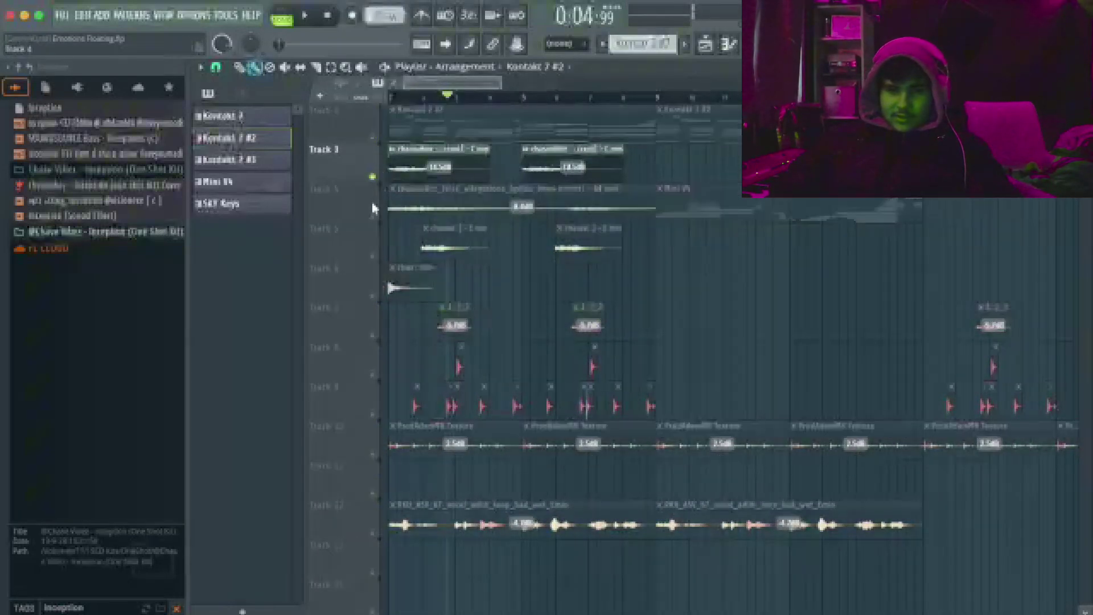
key("space")
scroll(327, 230, "up", 2)
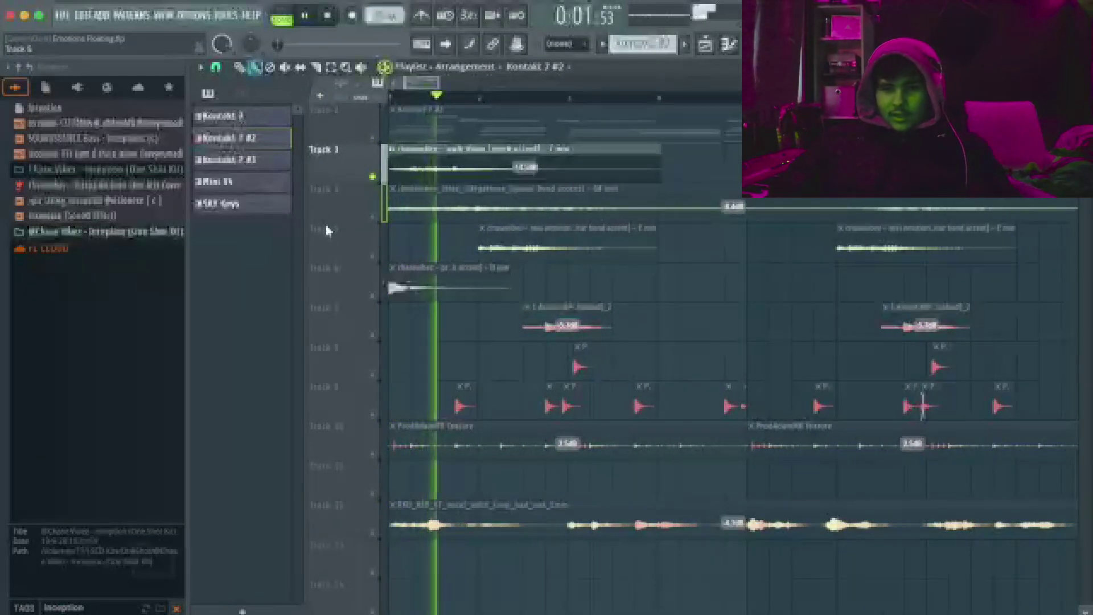
Step: Play the guitar bend accents soloed on tracks 4 and 5 in turn, selecting the two real emotion clips on track 5
right_click(372, 217)
key("space")
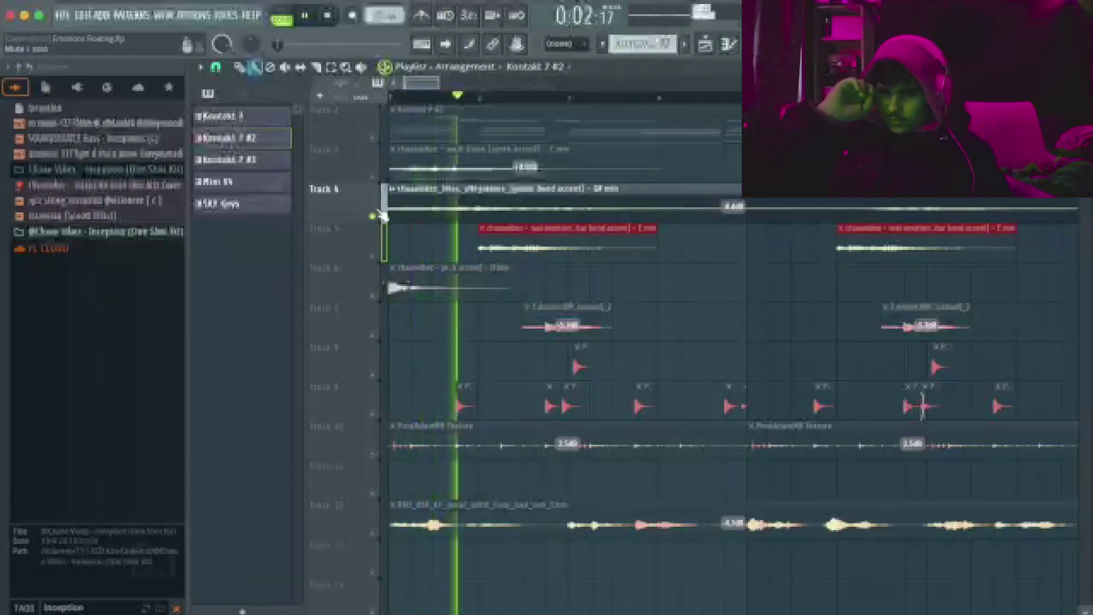
scroll(407, 217, "down", 2)
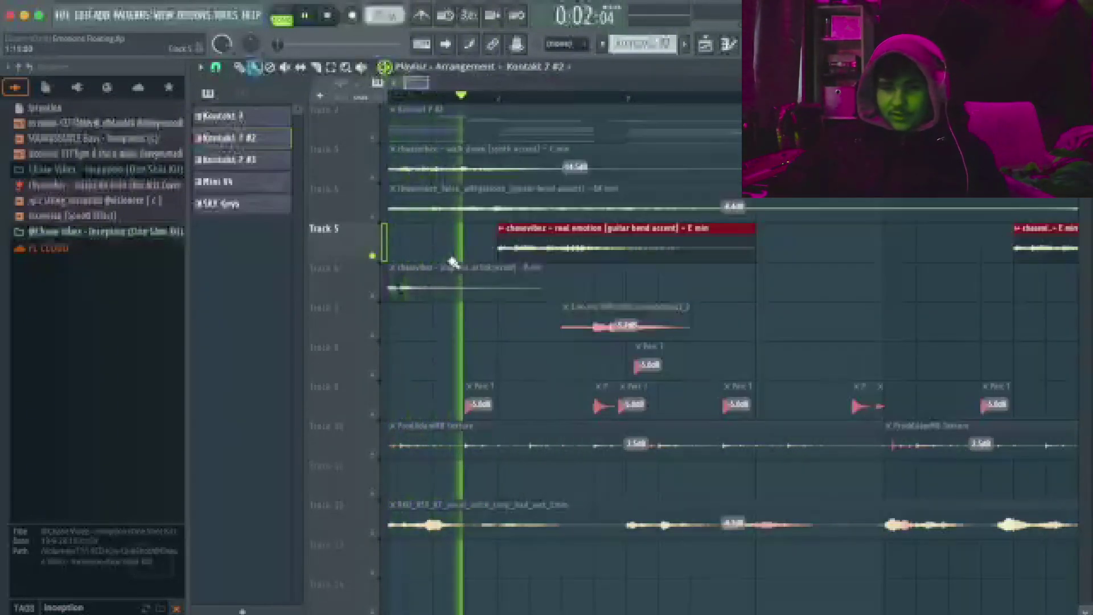
scroll(497, 214, "up", 2)
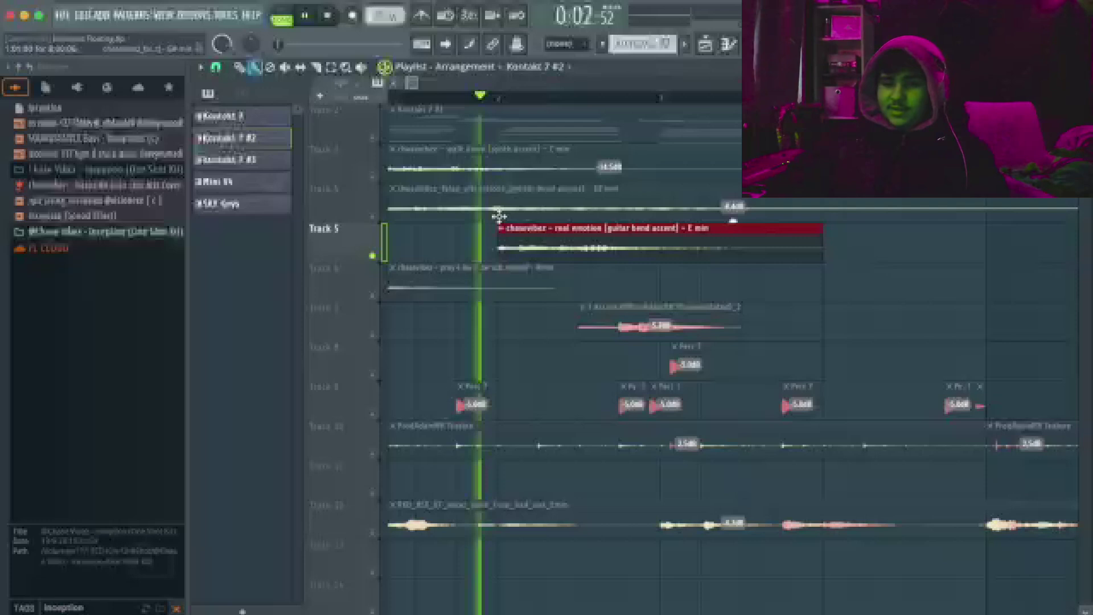
scroll(553, 224, "down", 3)
left_click_drag(581, 290, 464, 227)
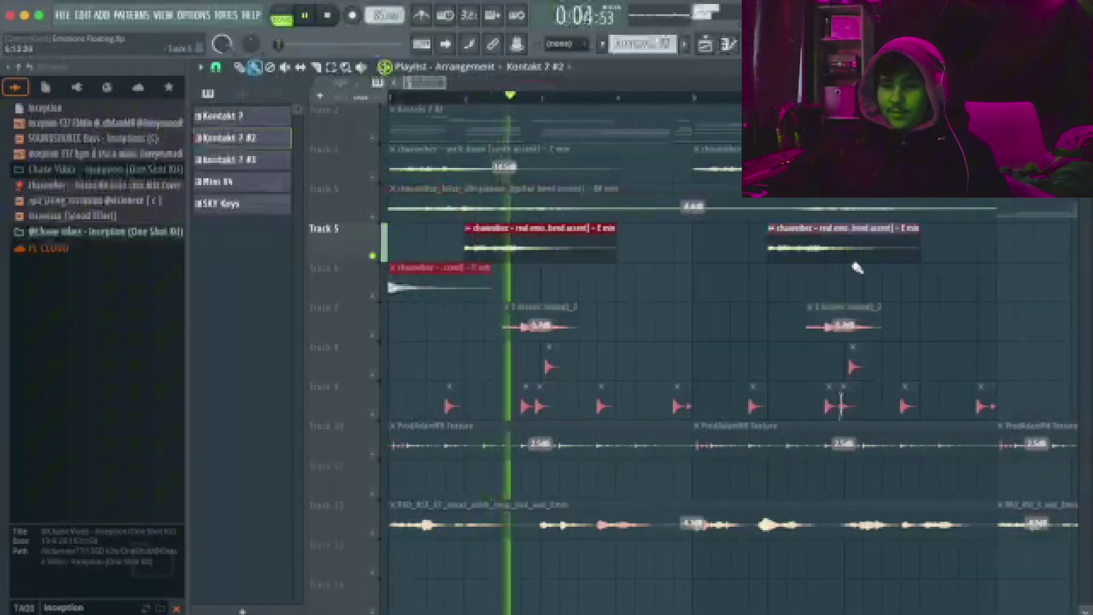
left_click_drag(919, 290, 509, 227)
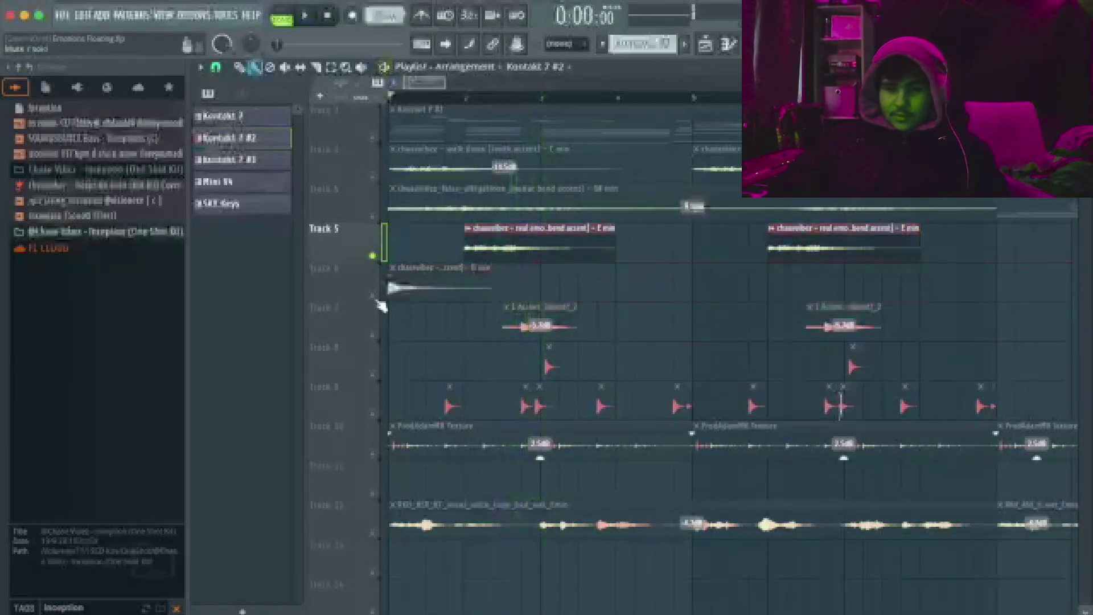
Step: Audition the short accent clip on track 6 and the ProdAdamMB accent on track 7, each soloed
right_click(373, 296)
key("space")
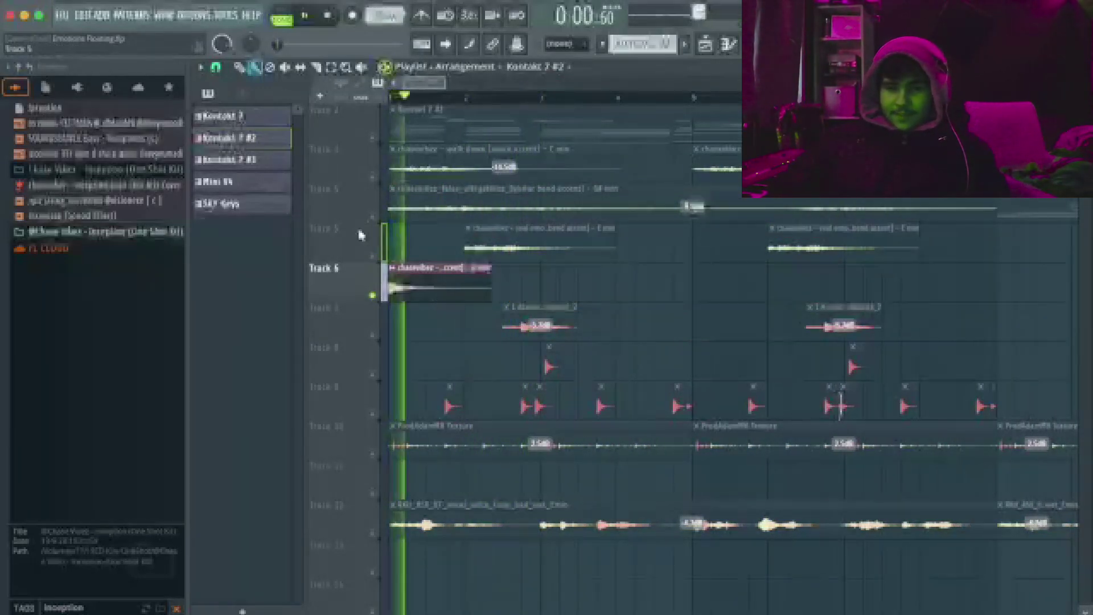
scroll(365, 236, "up", 2)
right_click(373, 374)
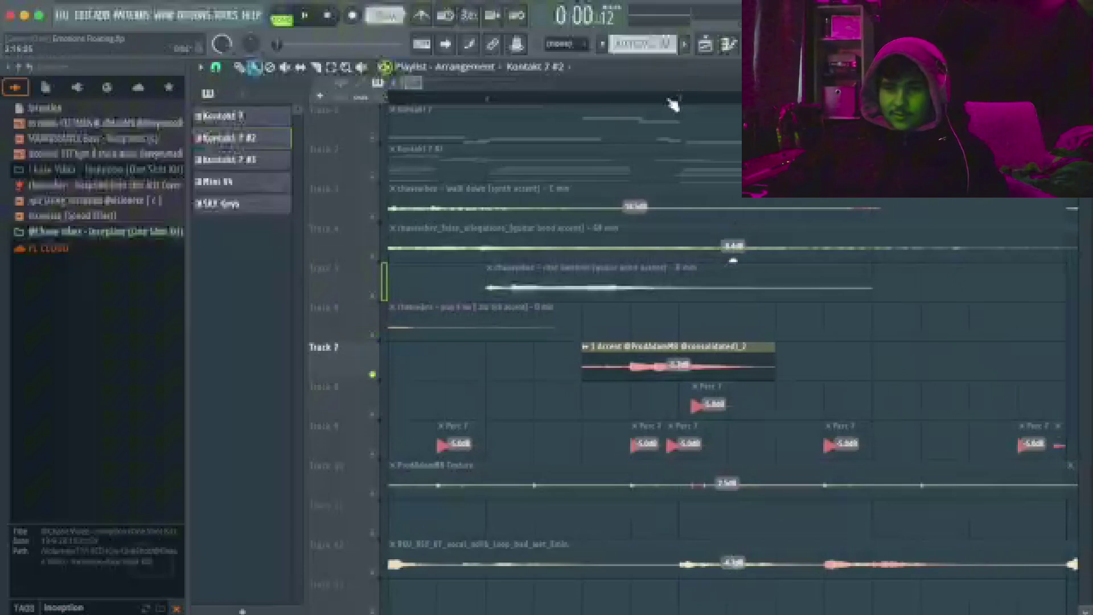
scroll(682, 248, "up", 4)
scroll(683, 249, "down", 6)
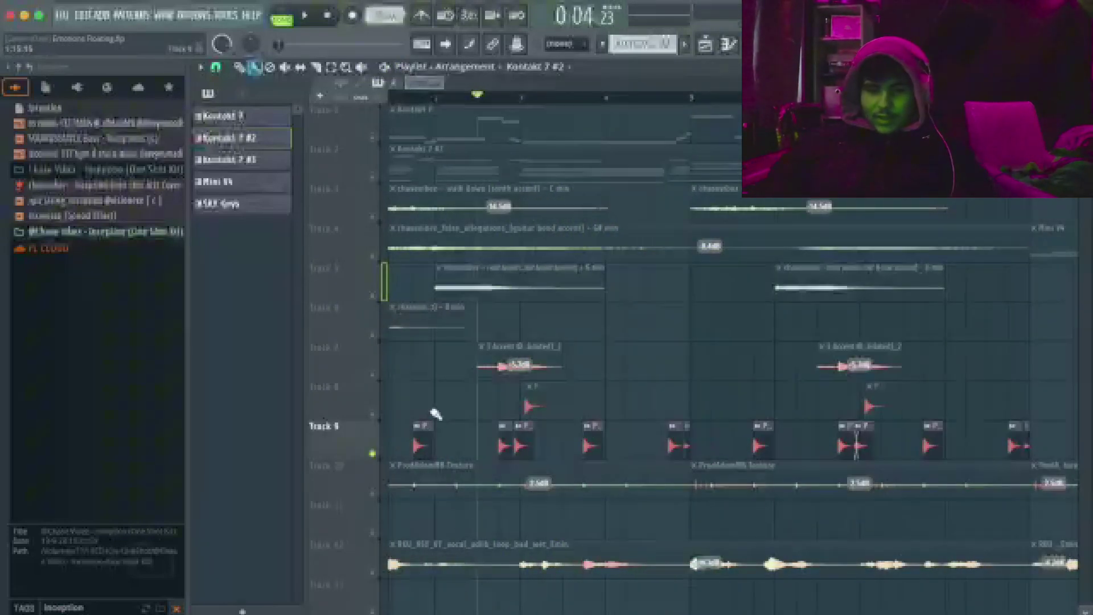
Step: Play the percussion hits on tracks 8 and 9 together with the ProdAdamMB Texture on track 10
scroll(382, 413, "down", 4)
scroll(382, 412, "up", 4)
key("space")
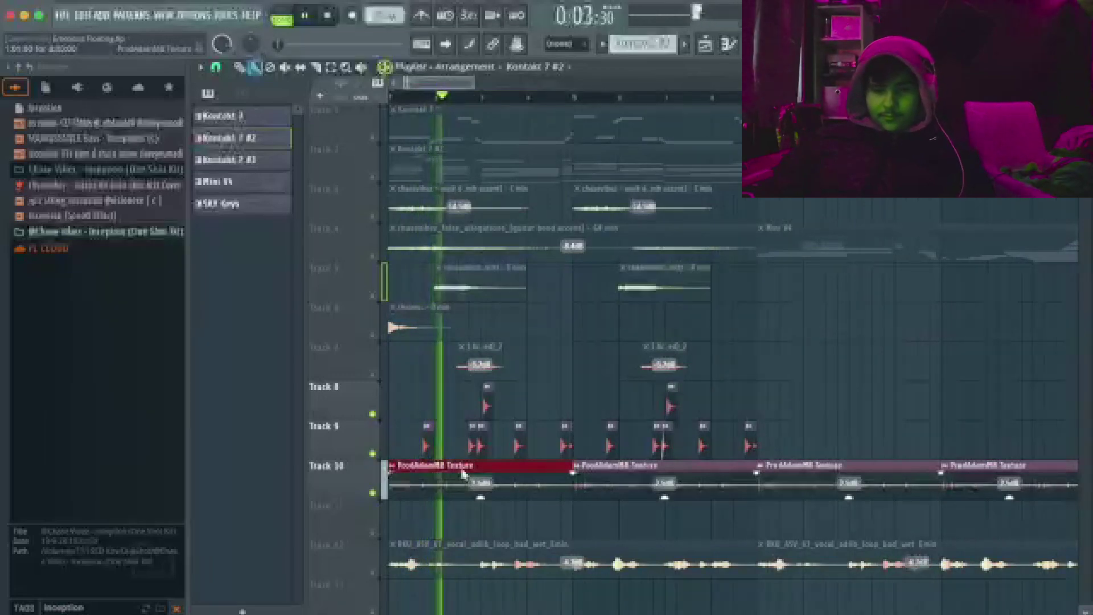
scroll(464, 472, "up", 2)
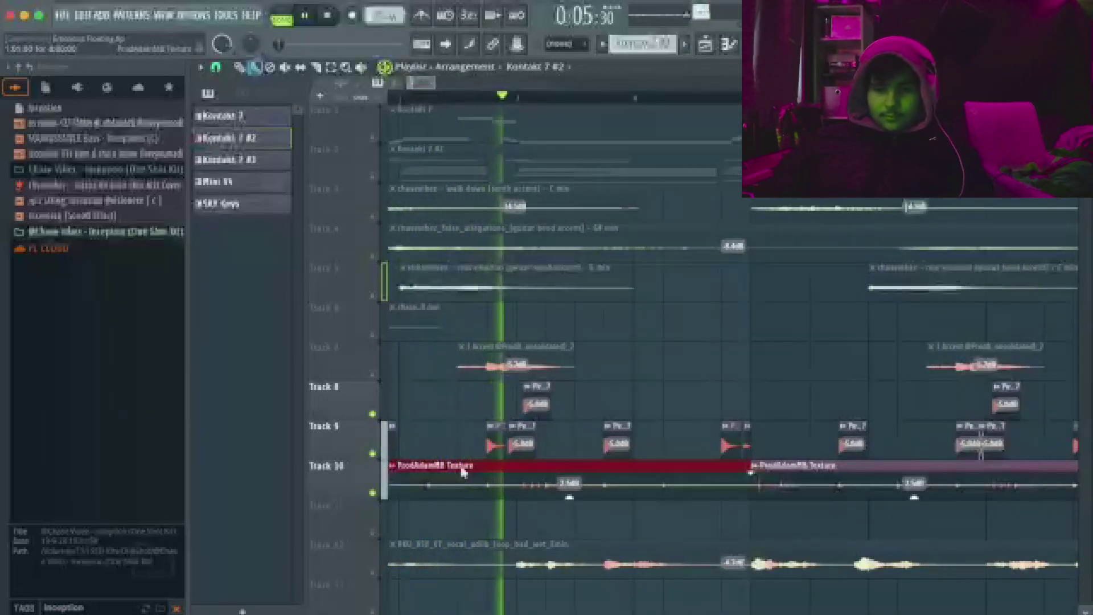
scroll(569, 496, "up", 2)
scroll(563, 493, "down", 3)
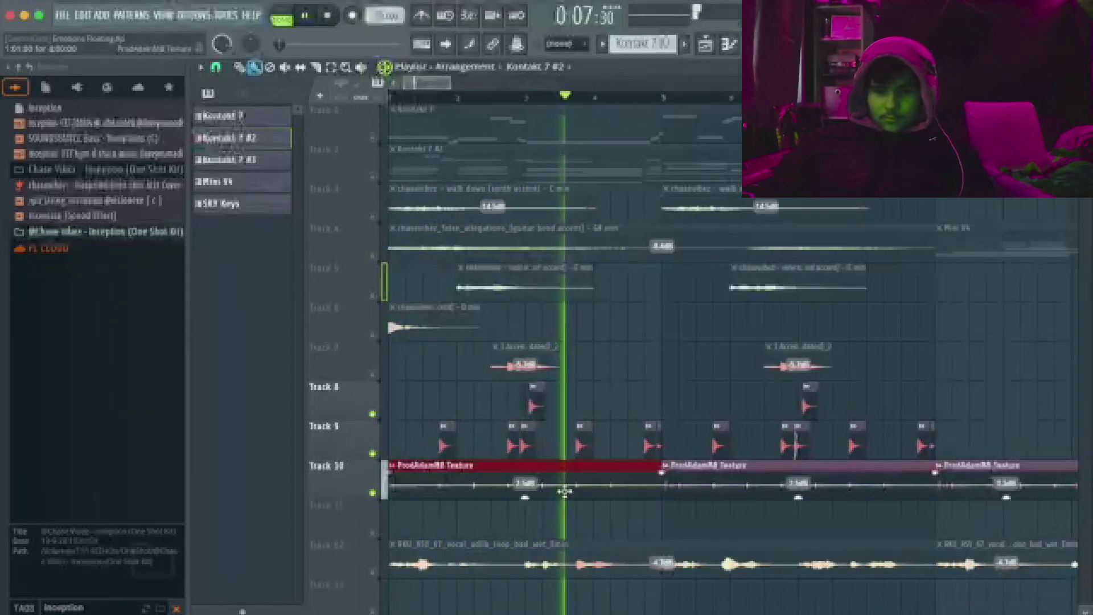
scroll(598, 487, "up", 1)
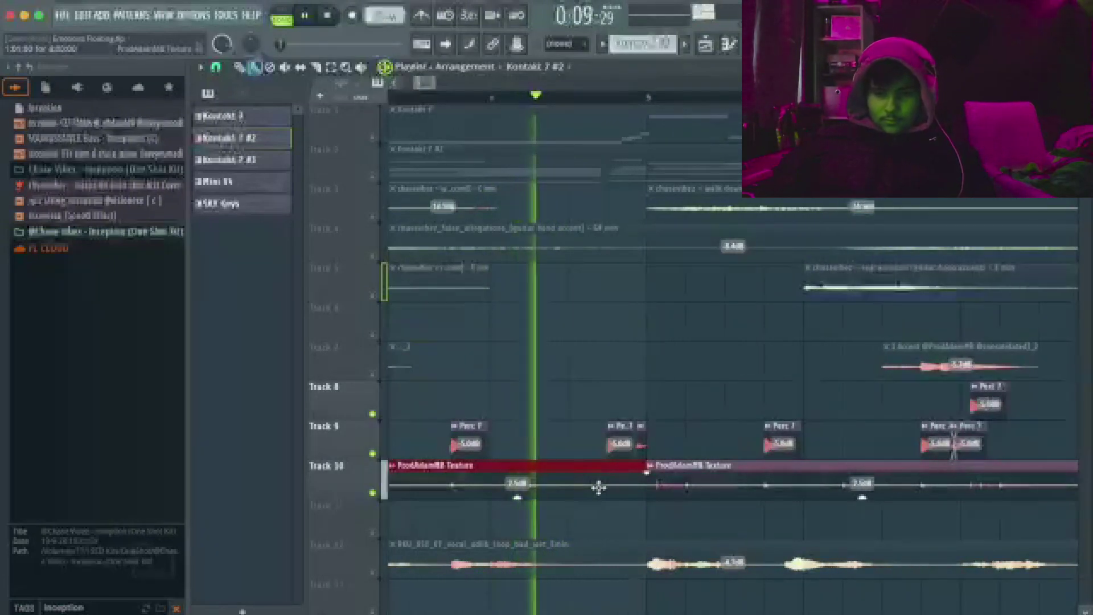
scroll(666, 491, "down", 3)
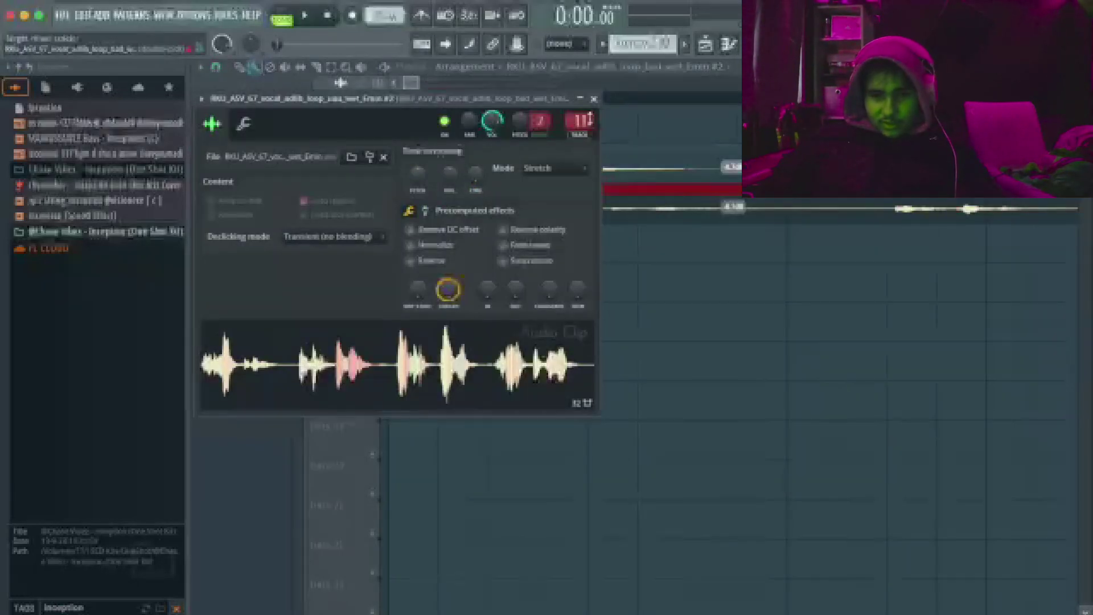
Step: Play the vocal ad-lib loop on track 12 and check its mixer insert effects and the clip's time-stretching settings
left_click(594, 100)
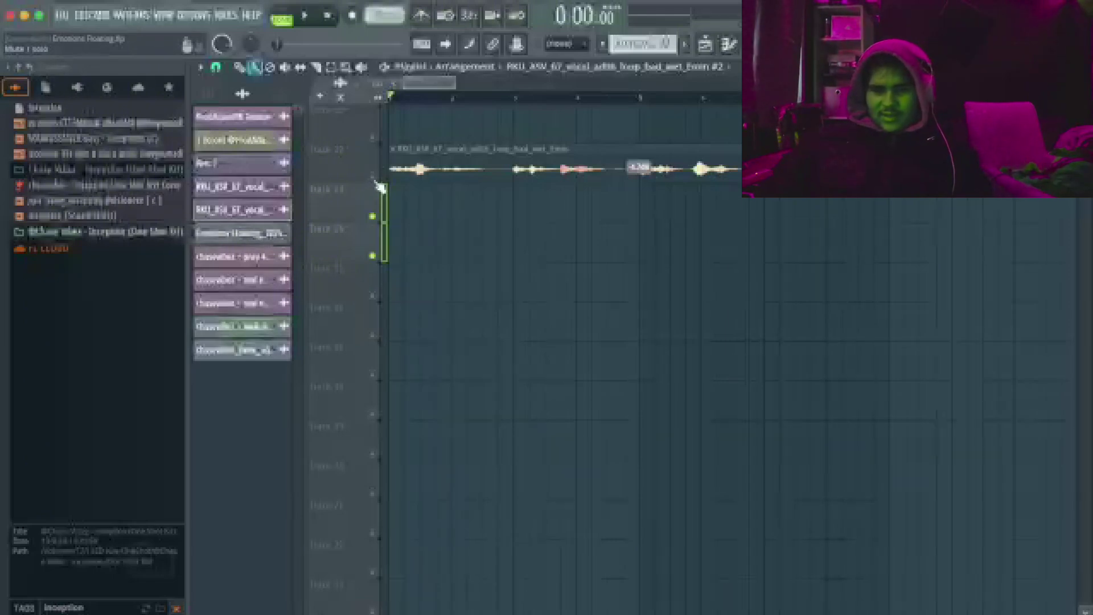
scroll(381, 188, "up", 2)
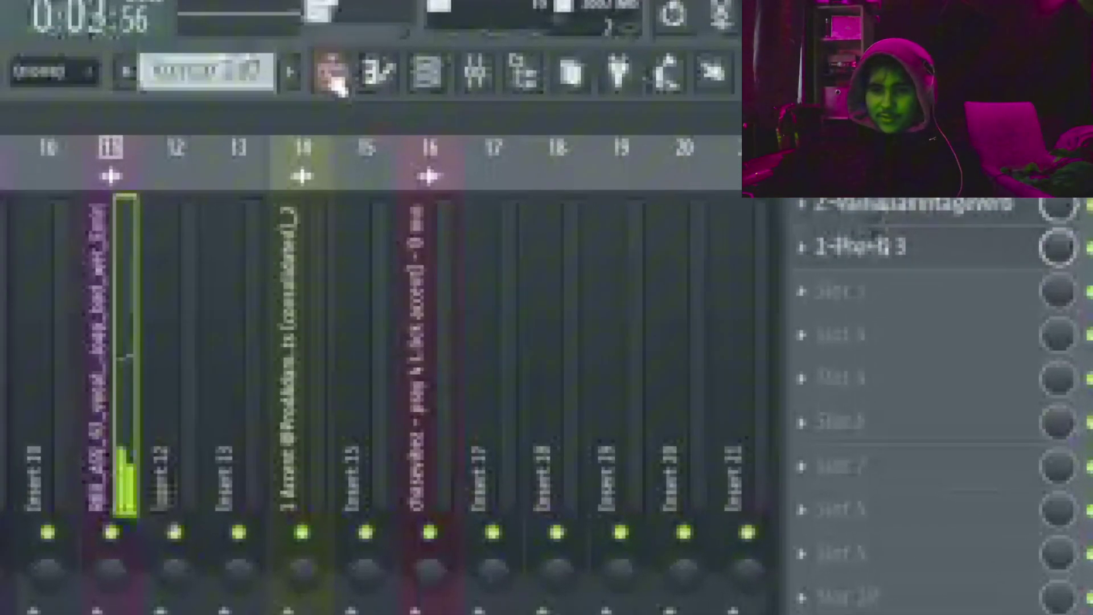
left_click(705, 44)
scroll(434, 311, "down", 2)
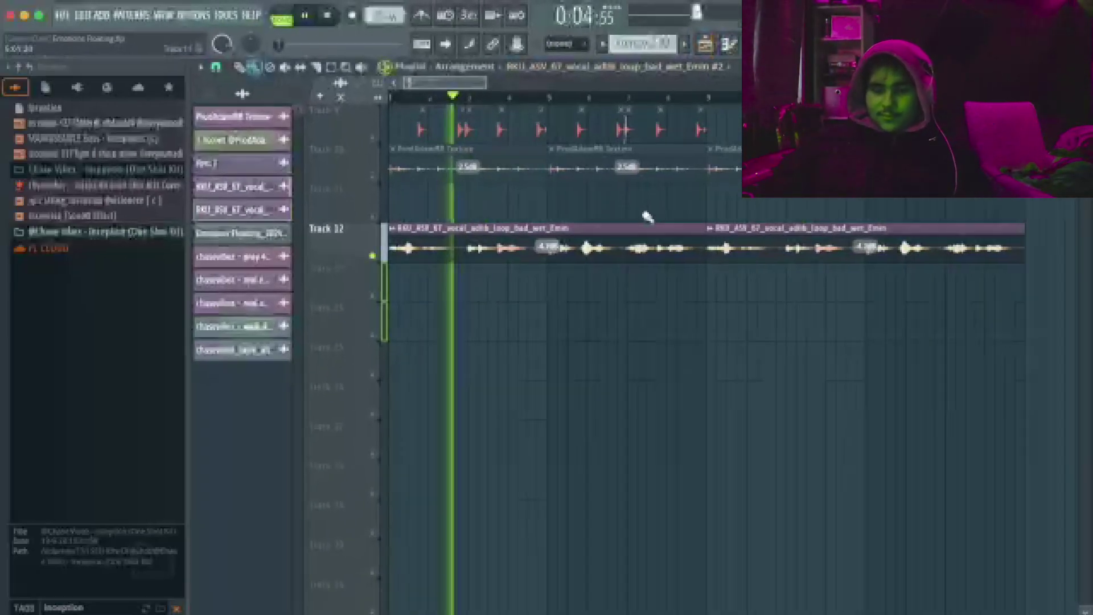
double_click(160, 376)
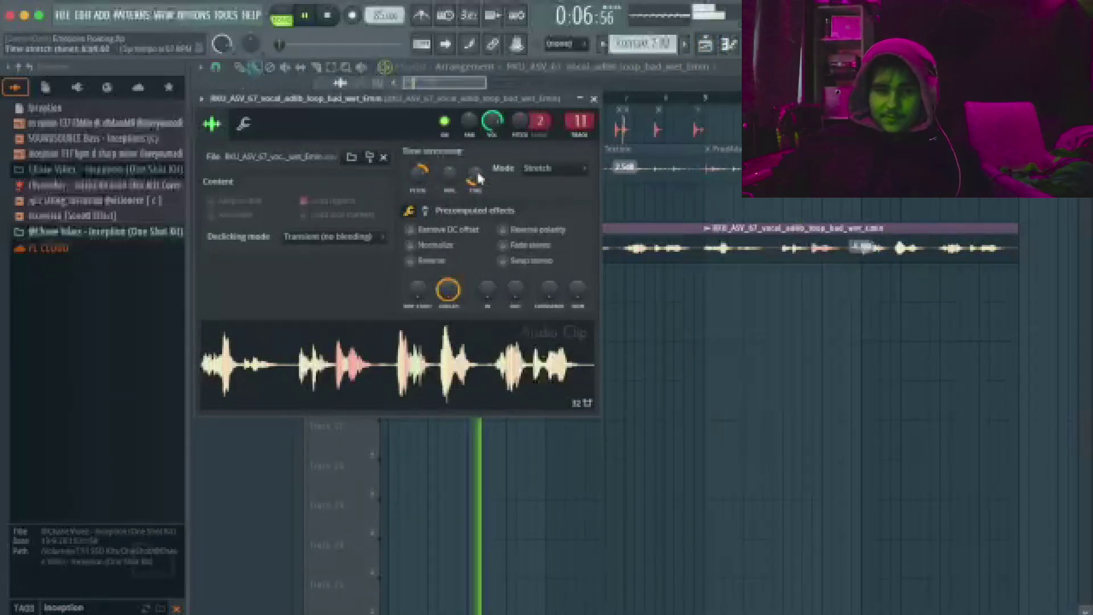
left_click(594, 98)
Step: Select bars 1 to 8 in the playlist timeline and play all the layers of that section together
scroll(587, 253, "up", 8)
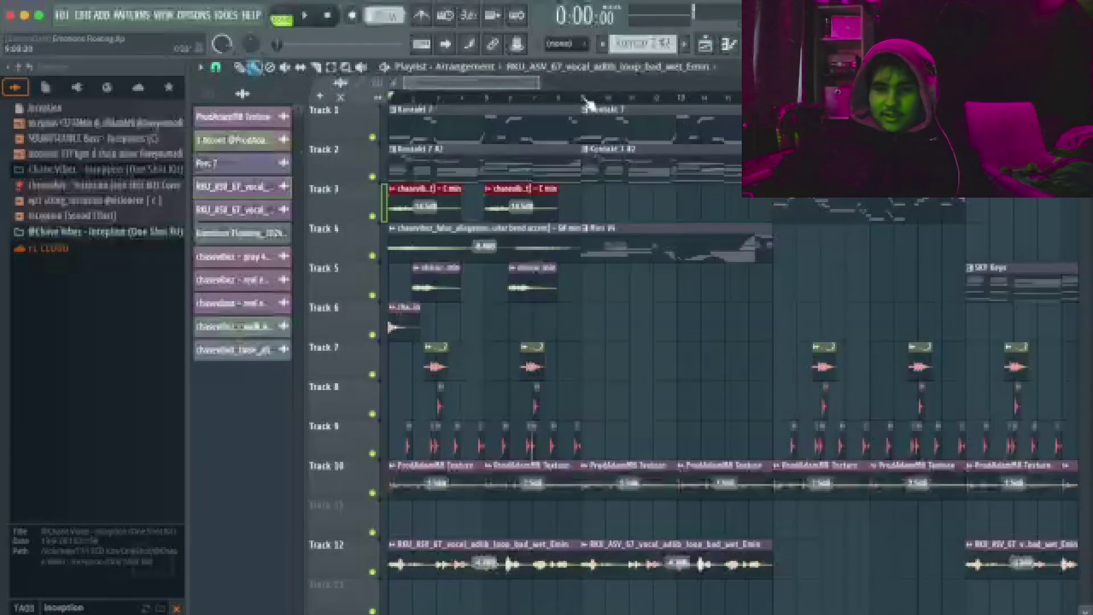
left_click_drag(582, 98, 179, 106)
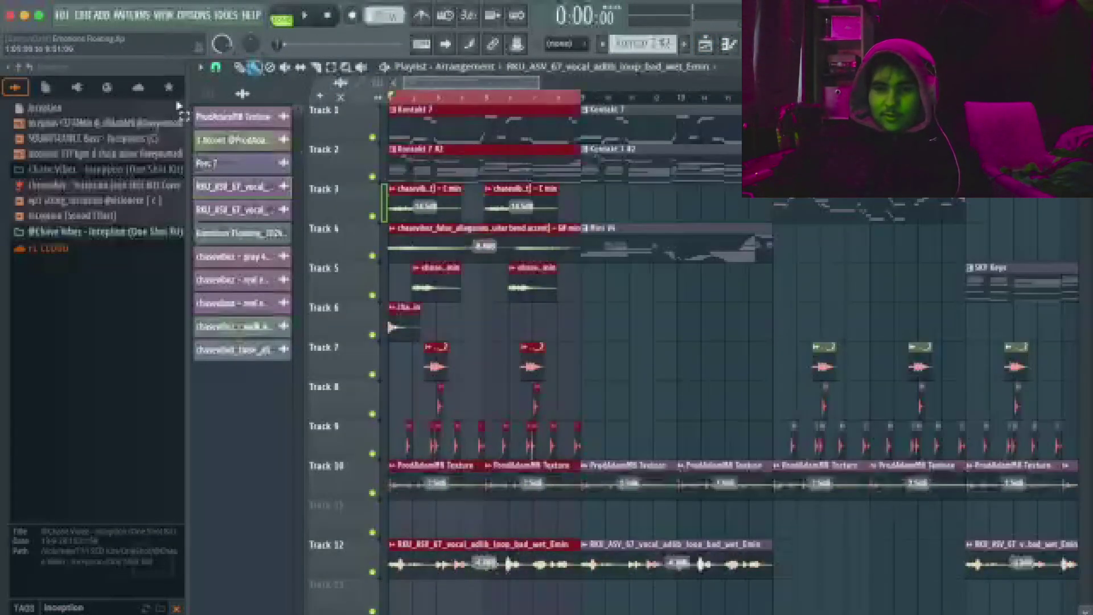
scroll(517, 208, "up", 4)
key("space")
scroll(630, 251, "down", 10)
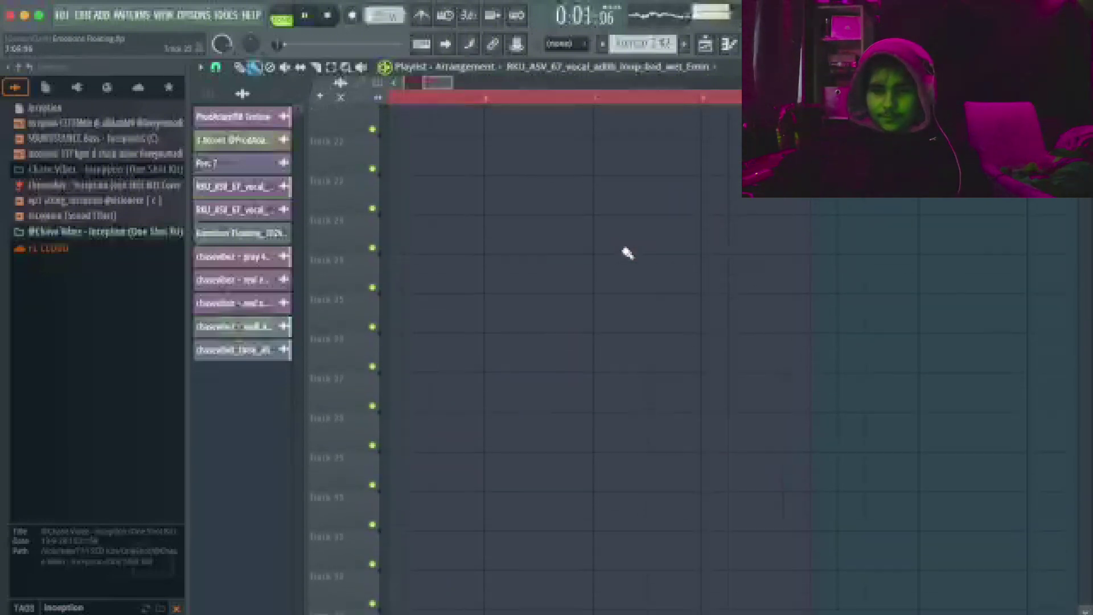
scroll(623, 251, "up", 10)
scroll(621, 251, "down", 3)
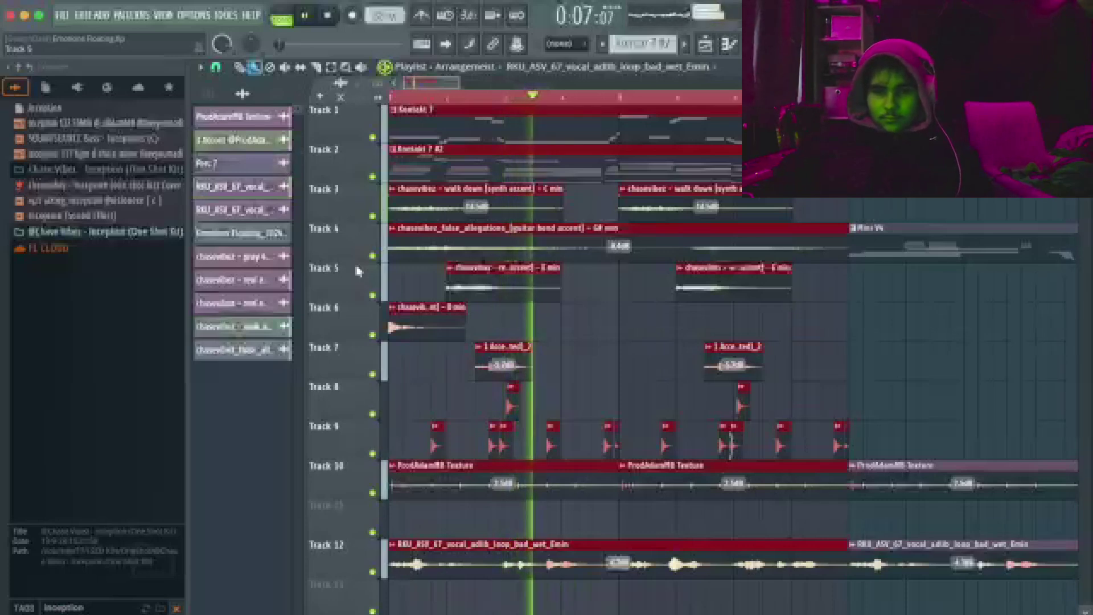
scroll(511, 130, "up", 3)
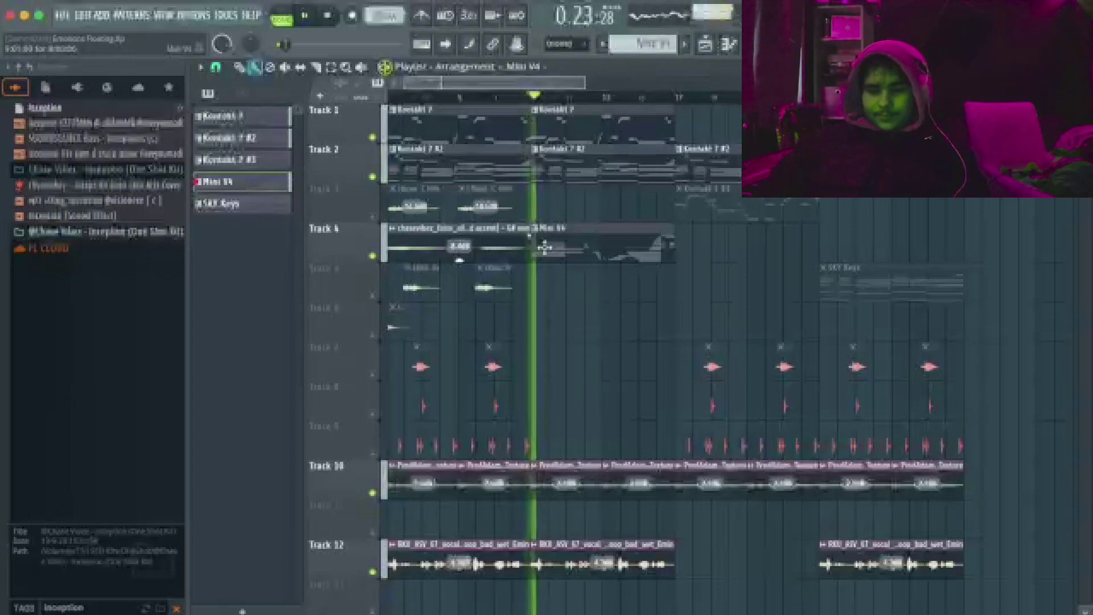
Step: Open the Mini V4 pattern in the piano roll, show its controller events instead of note velocities and reduce their vertical zoom
double_click(545, 247)
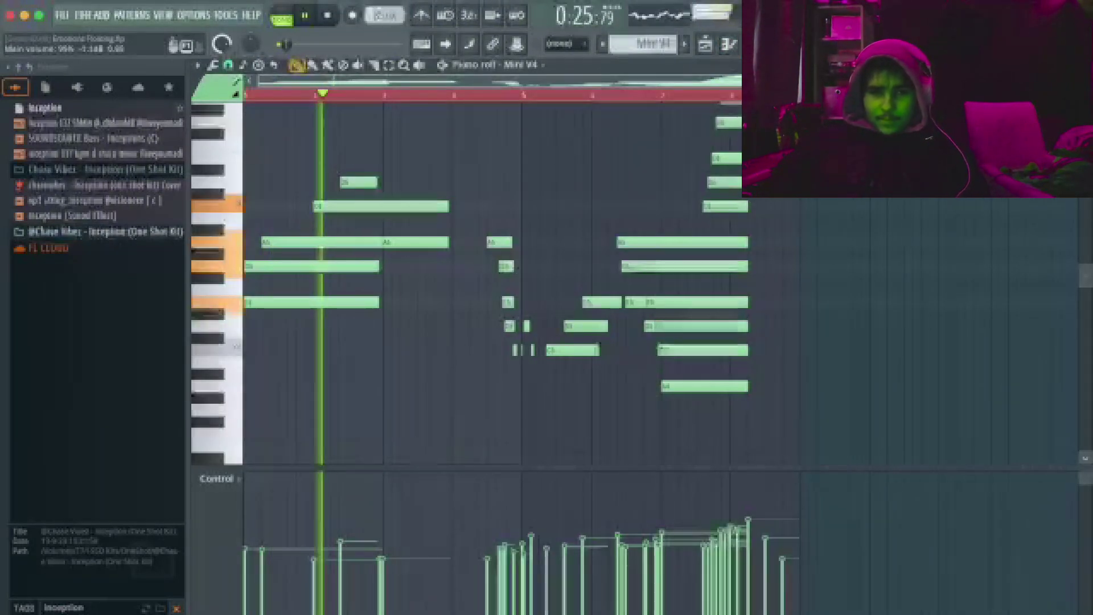
left_click(374, 557)
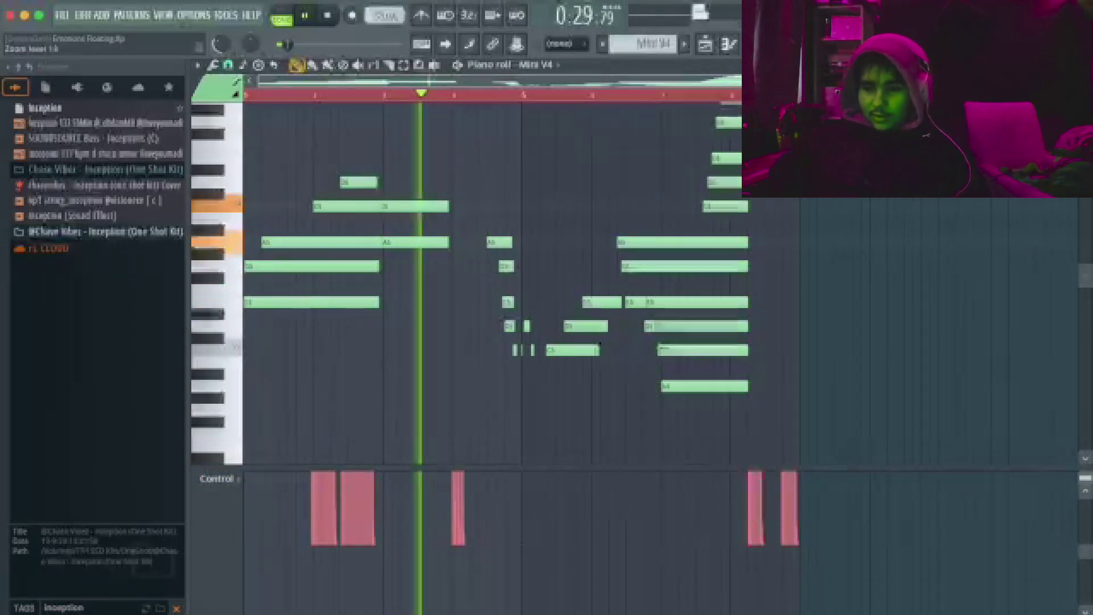
left_click_drag(1086, 476, 1086, 480)
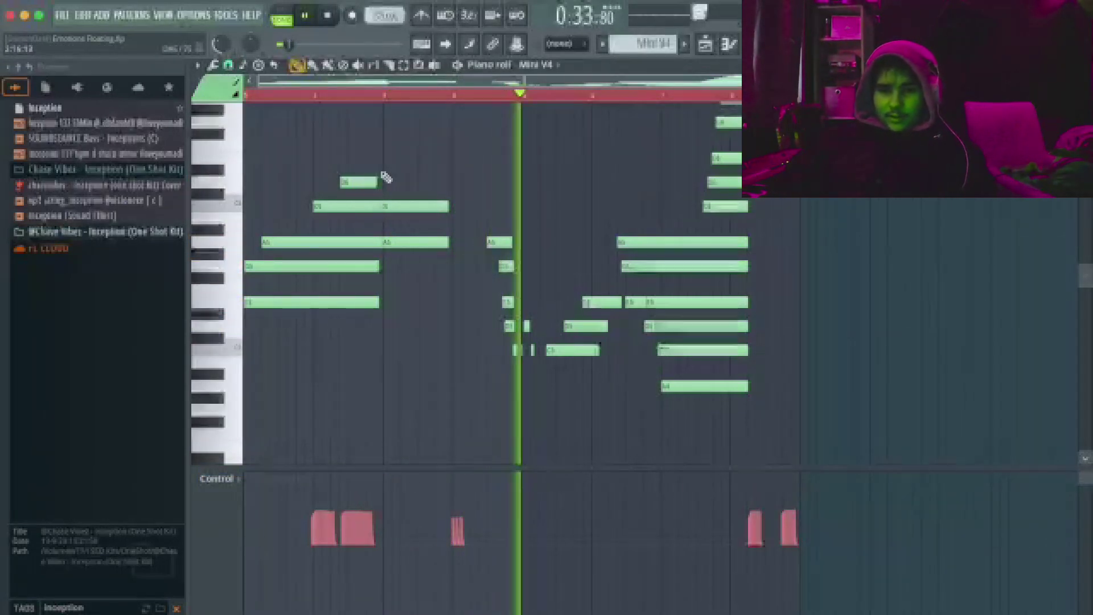
Step: Play the Mini V4 pattern and examine its held chords, its rising note run and the controller events beneath them
scroll(305, 97, "up", 5)
key("space")
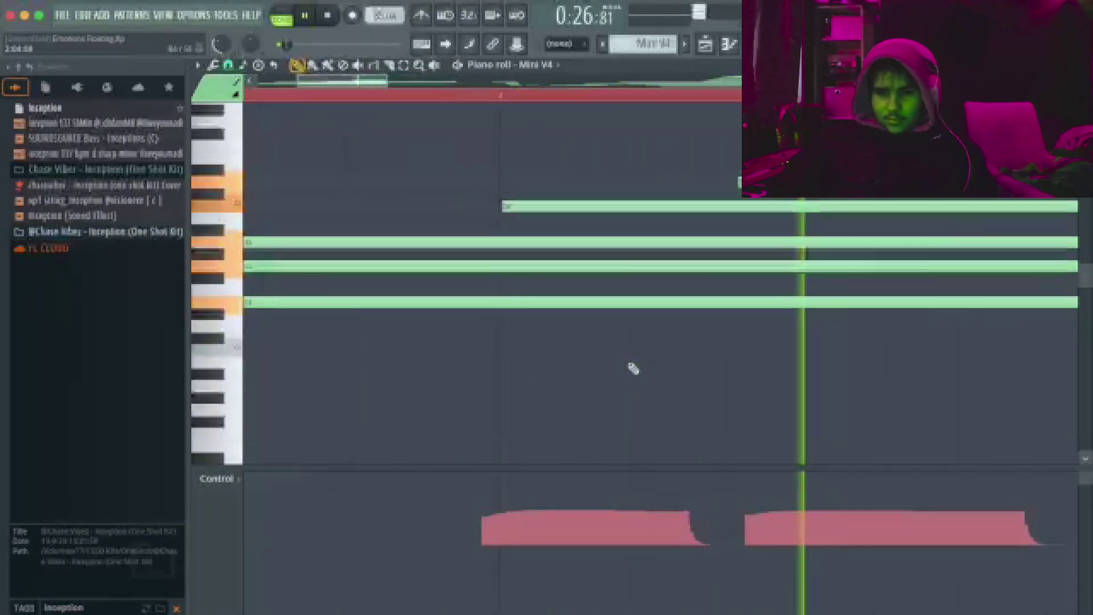
scroll(593, 391, "down", 5)
scroll(807, 317, "up", 3)
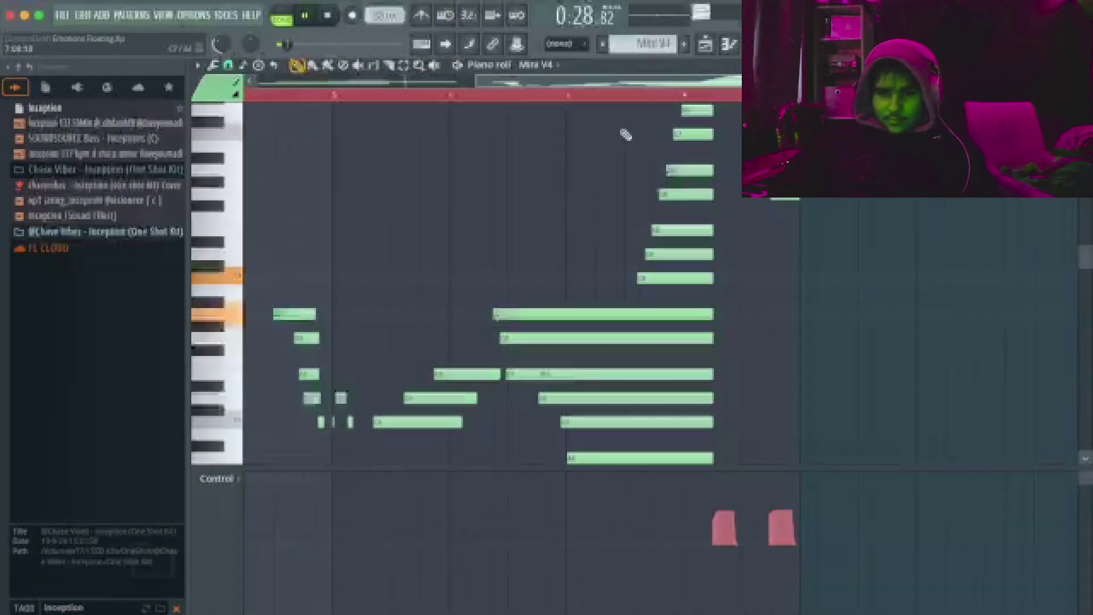
scroll(393, 163, "down", 3)
scroll(486, 178, "down", 5)
scroll(505, 183, "up", 8)
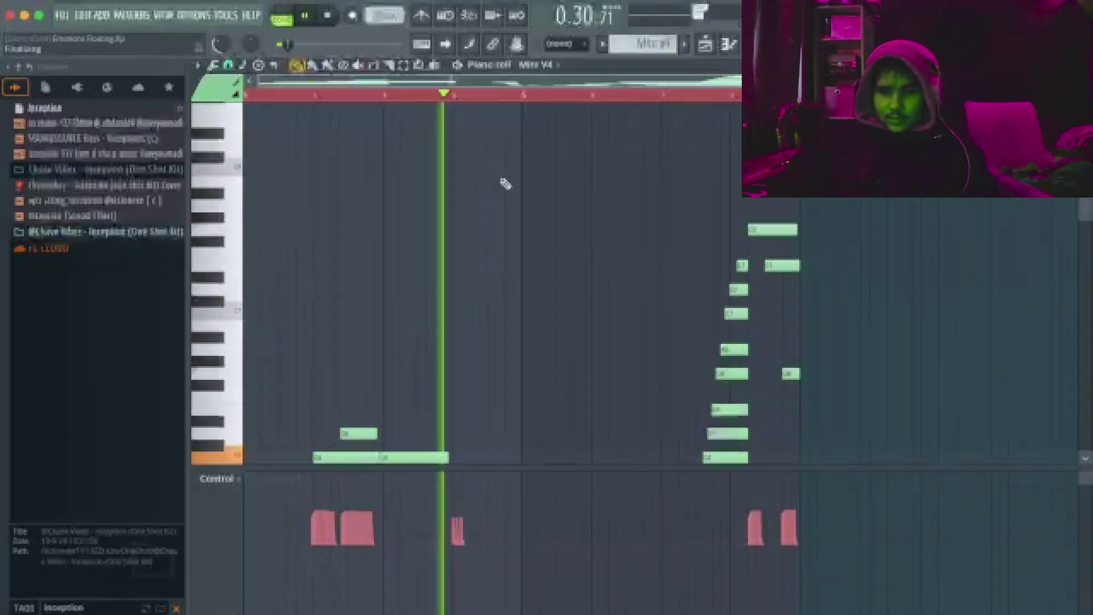
Step: Follow the Mini V4 pattern's lower notes and closing chord during playback, and raise the main volume
scroll(506, 182, "down", 2)
scroll(505, 179, "down", 3)
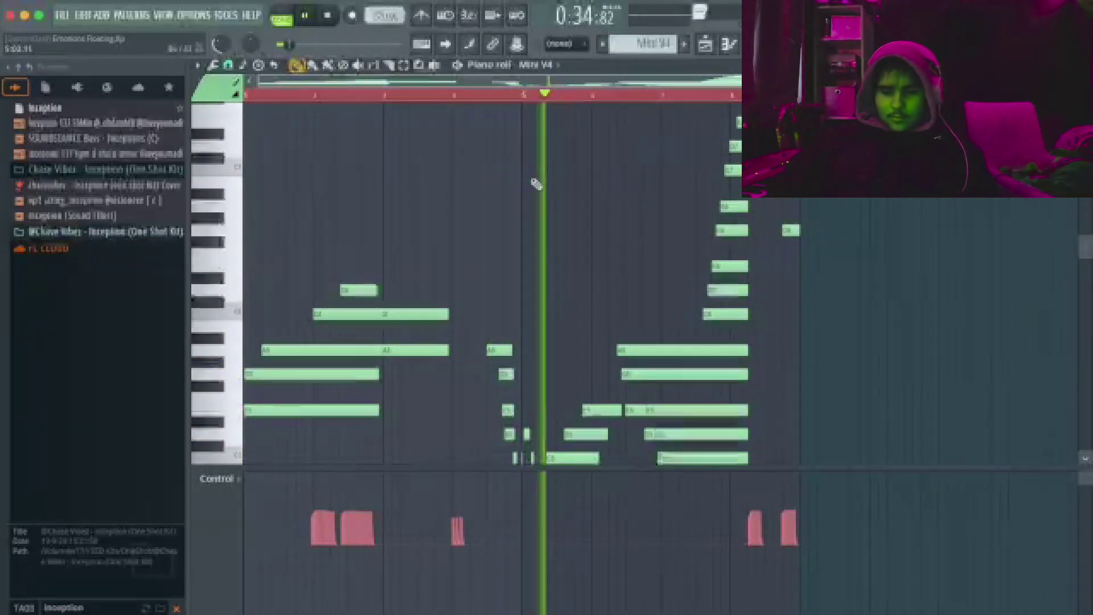
scroll(556, 184, "down", 2)
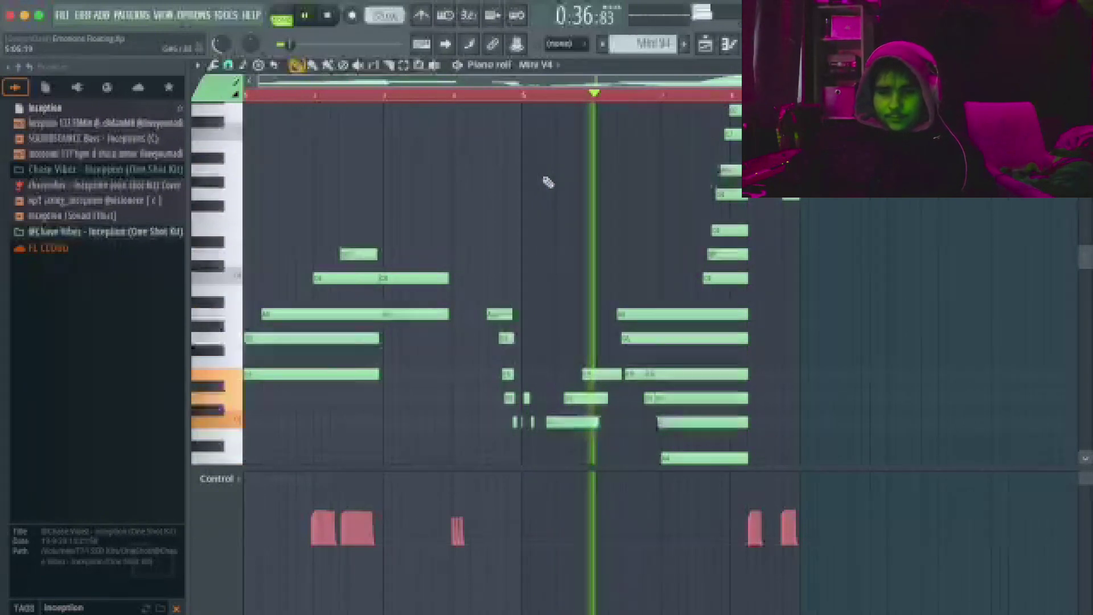
left_click_drag(222, 49, 222, 40)
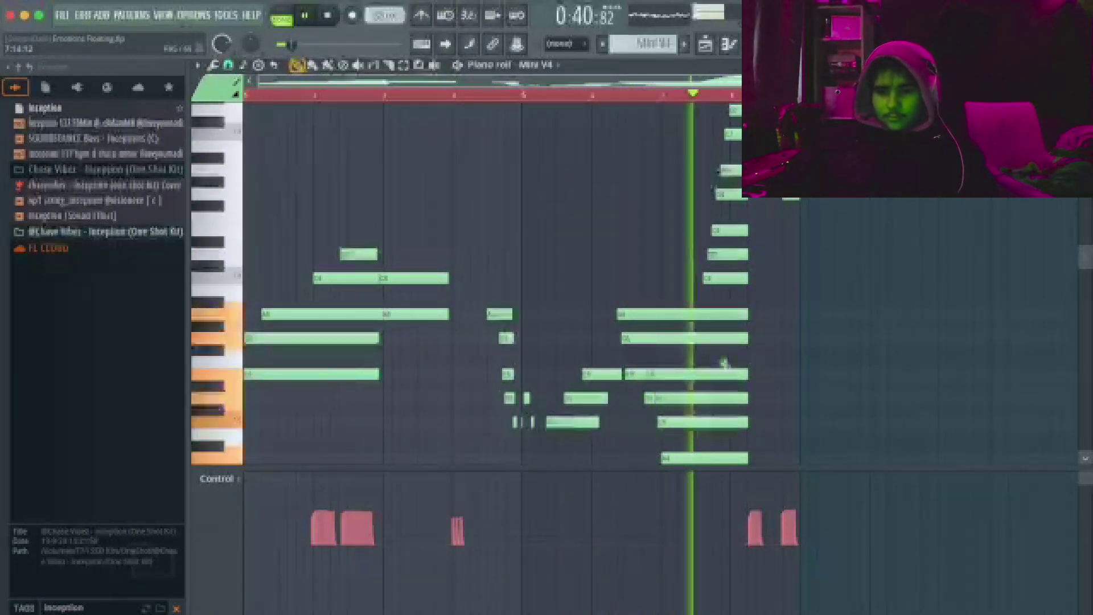
scroll(726, 385, "up", 4)
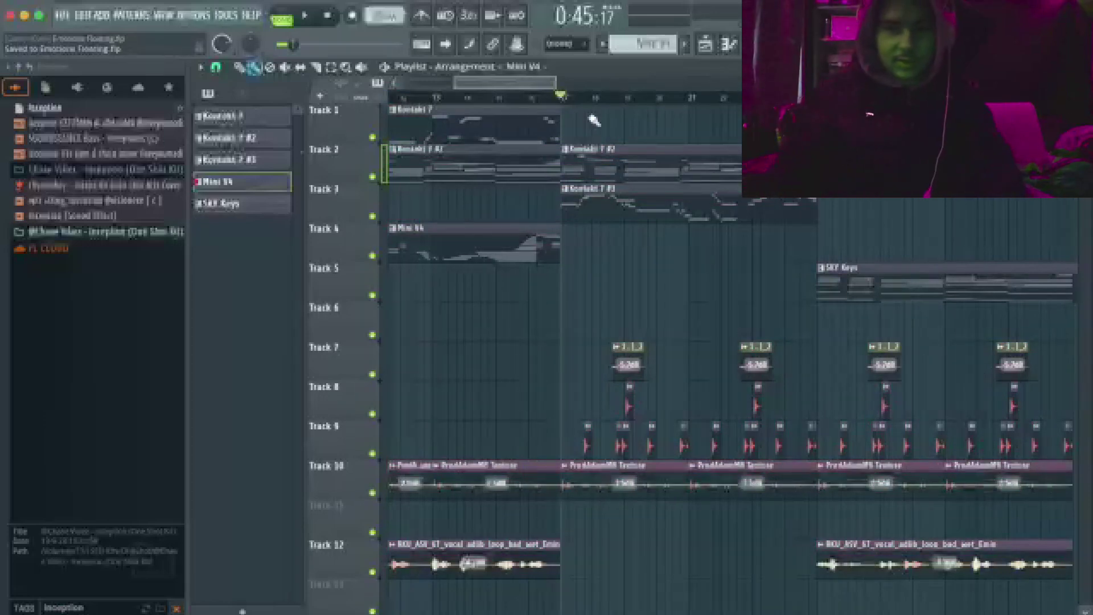
Step: Open the Kontakt 7 #3 pattern on track 3 in the piano roll and play its opening melody
double_click(611, 215)
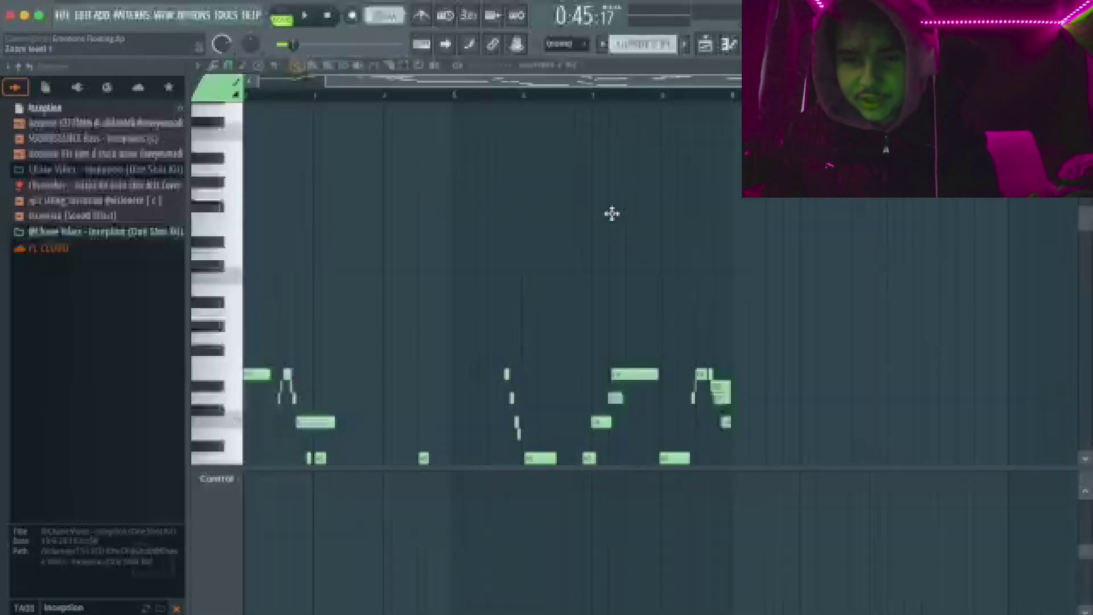
scroll(636, 217, "left", 1)
scroll(621, 214, "down", 2)
scroll(598, 208, "down", 2)
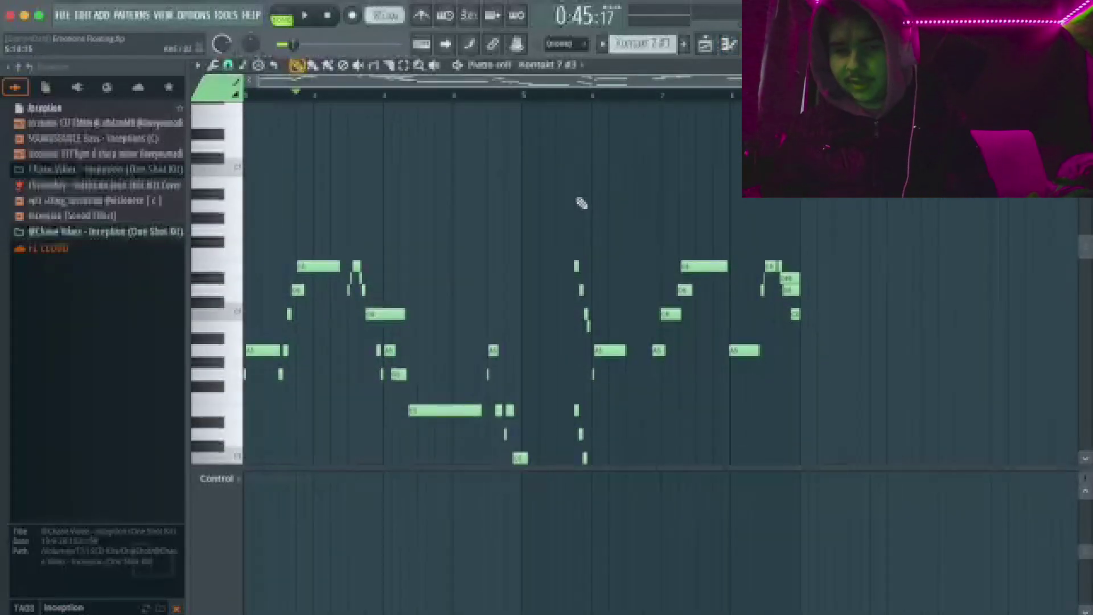
key("space")
scroll(271, 229, "up", 1)
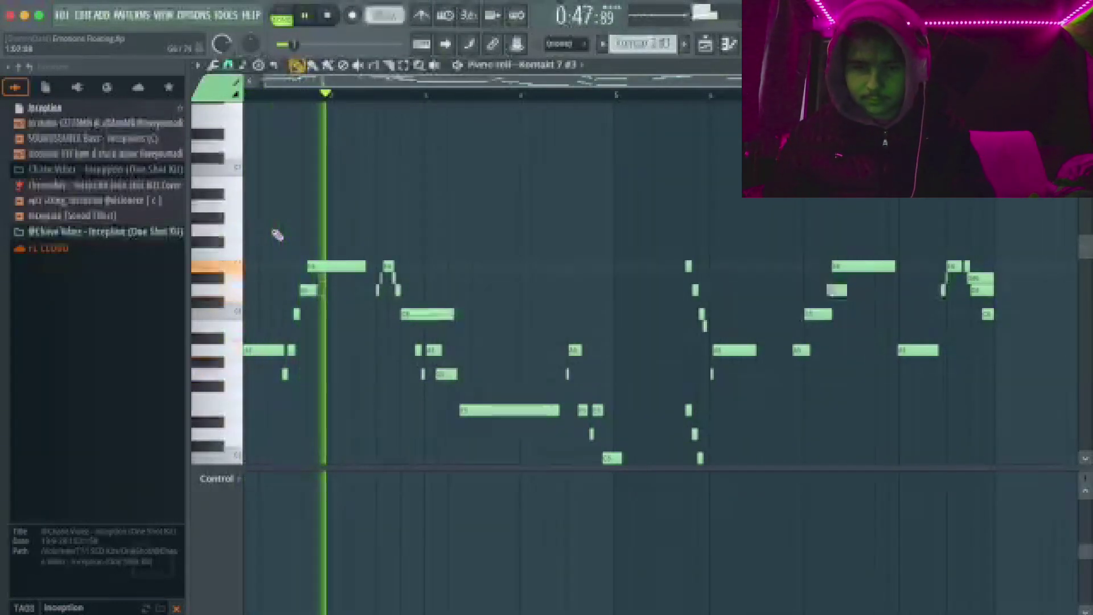
scroll(340, 307, "down", 5)
scroll(398, 227, "up", 2)
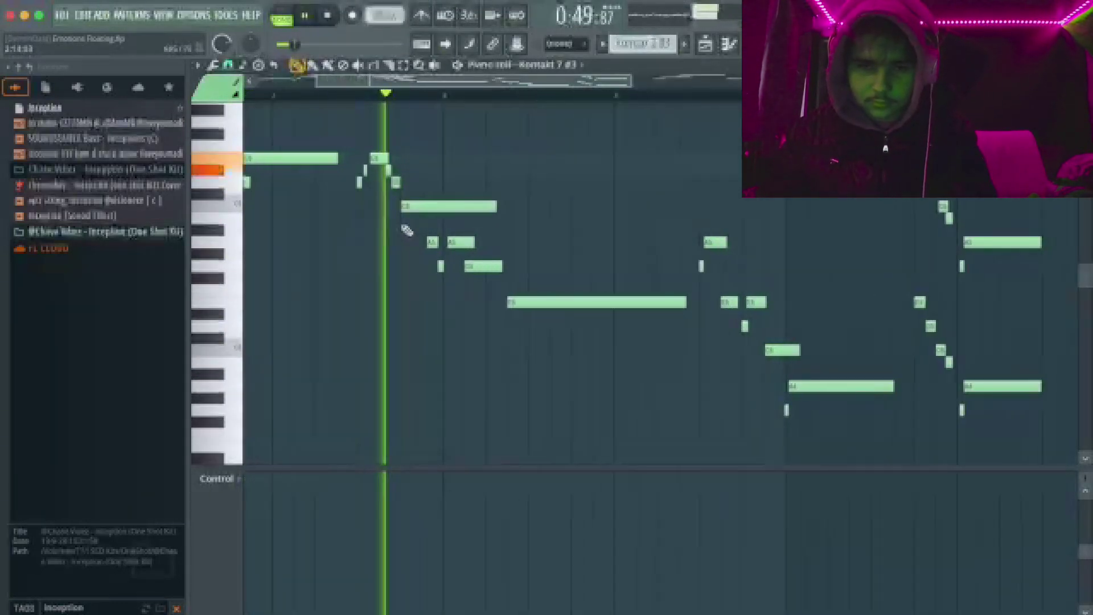
Step: Highlight the quick note run in bar 2 with the note after it and the closing notes of bar 8
left_click_drag(356, 118, 408, 213)
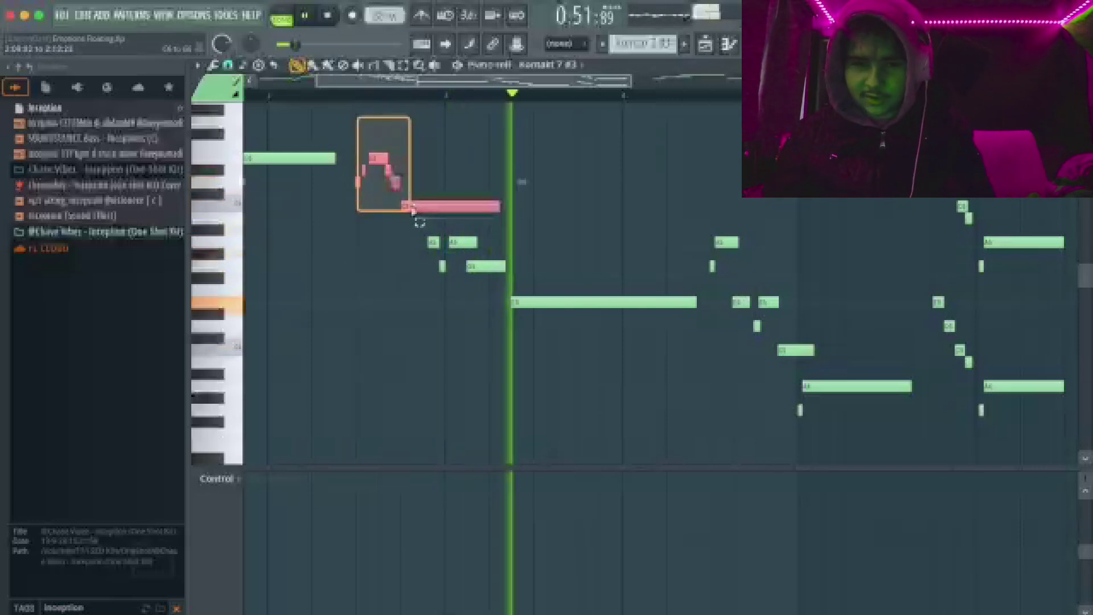
scroll(404, 239, "down", 3)
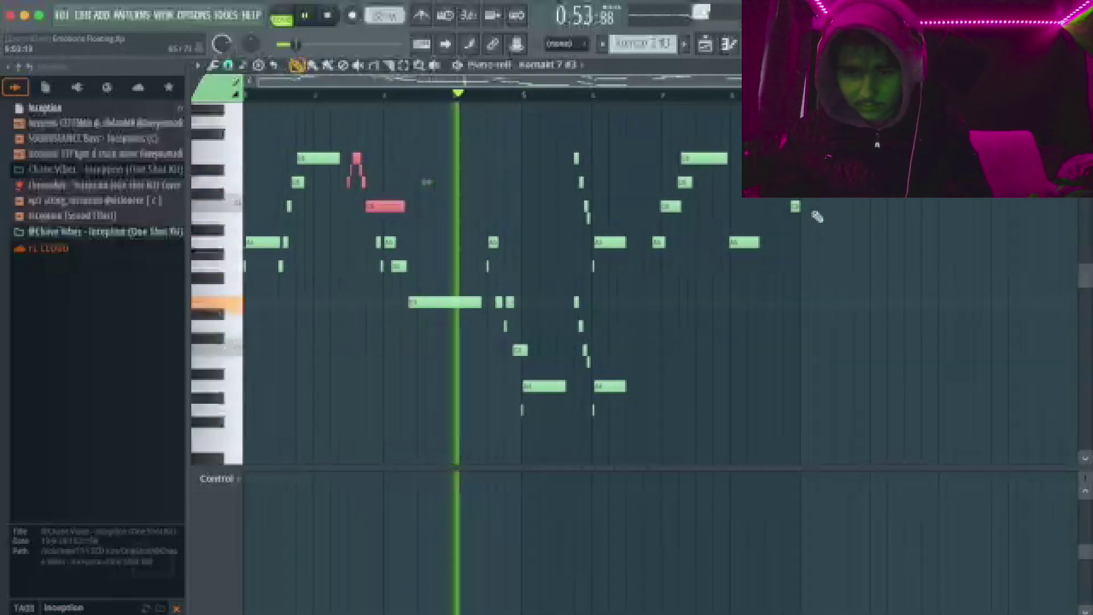
left_click_drag(813, 212, 745, 188)
scroll(530, 336, "up", 3)
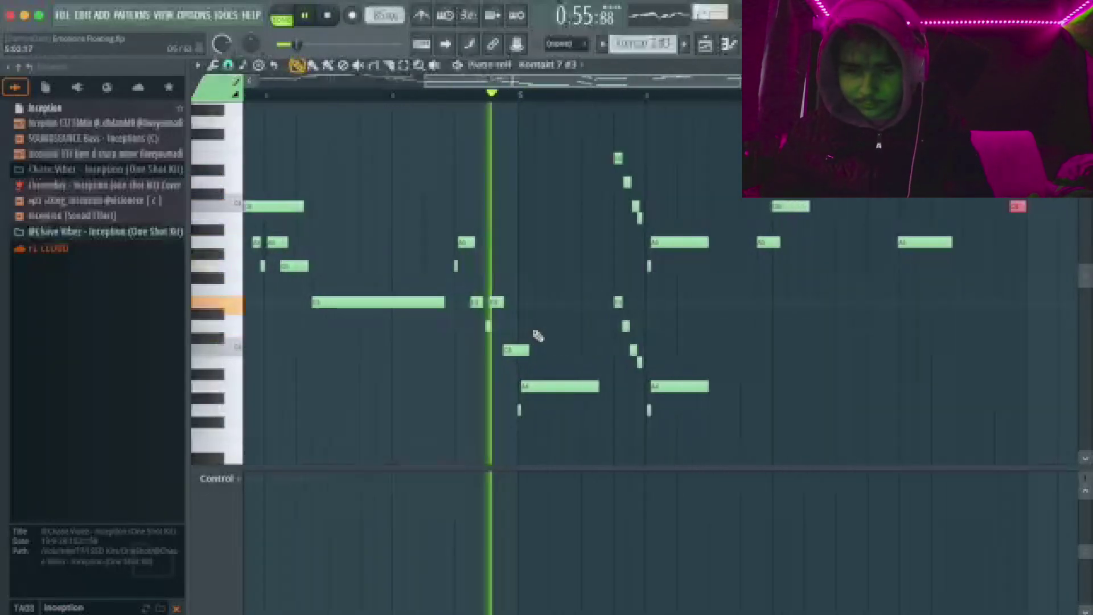
Step: Examine the descending run doubled an octave apart before bar 6 and the rest of the Kontakt 7 #3 melody
scroll(798, 327, "up", 4)
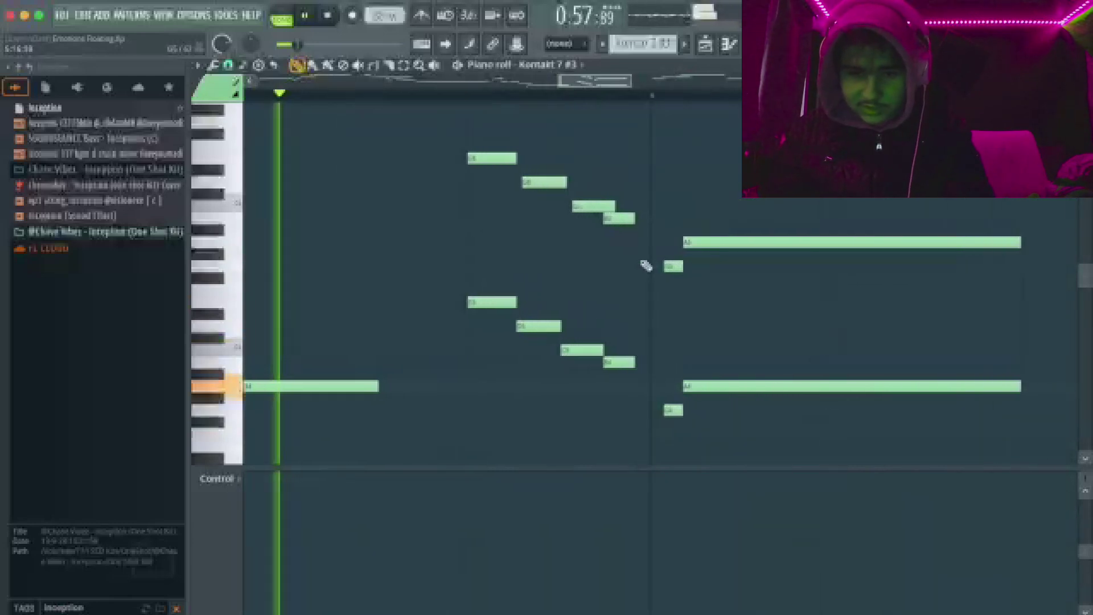
scroll(588, 253, "down", 7)
scroll(695, 226, "up", 3)
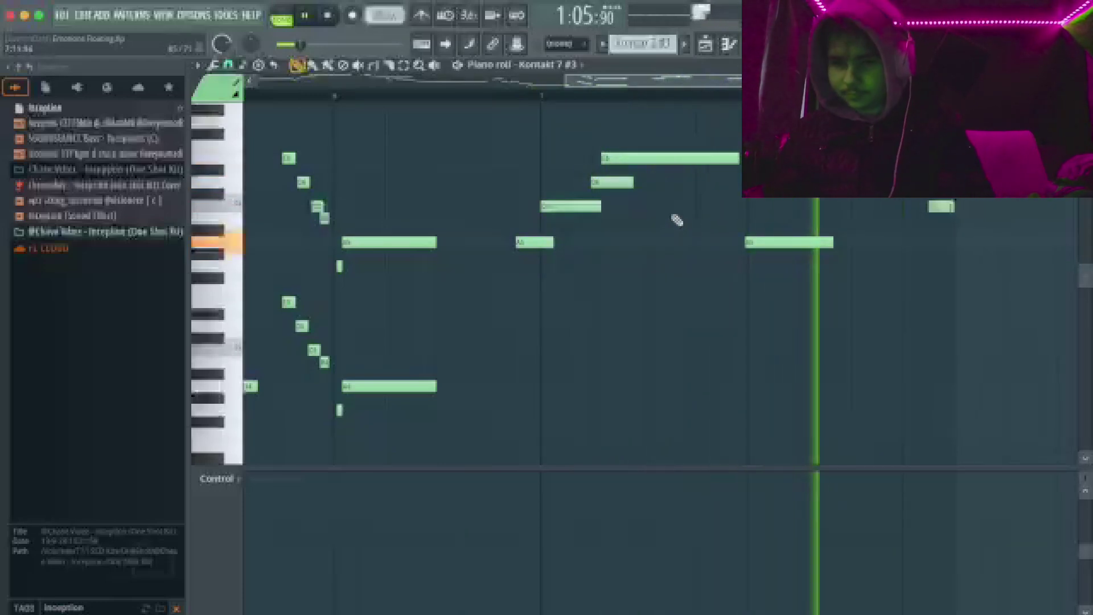
Step: Return to the playlist, stop playback and select the SKY Keys pattern from its clip on track 5
key("F5")
key("space")
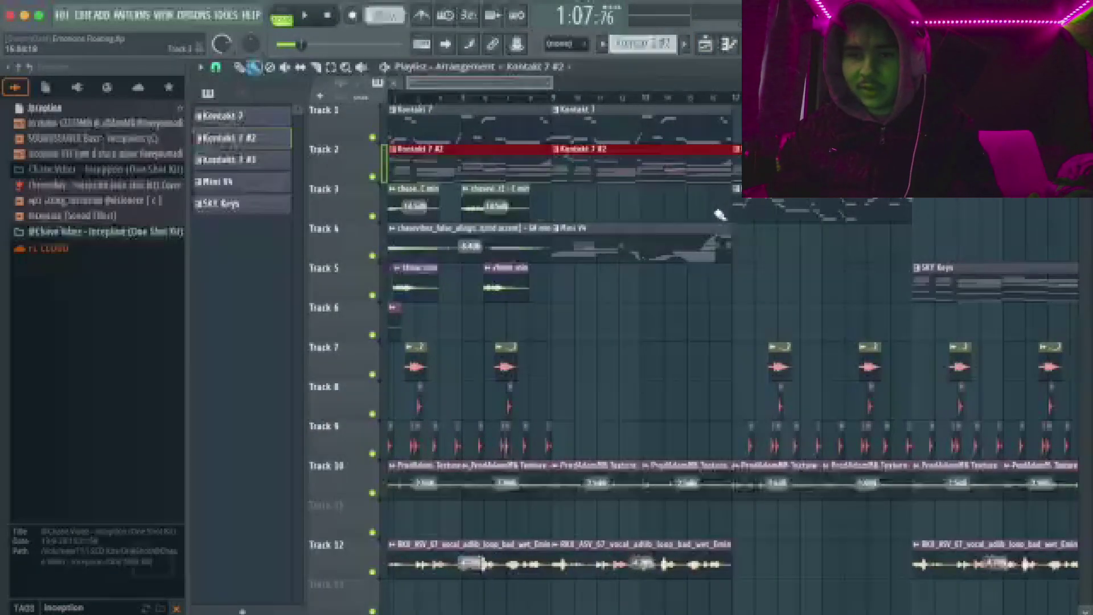
scroll(719, 215, "down", 3)
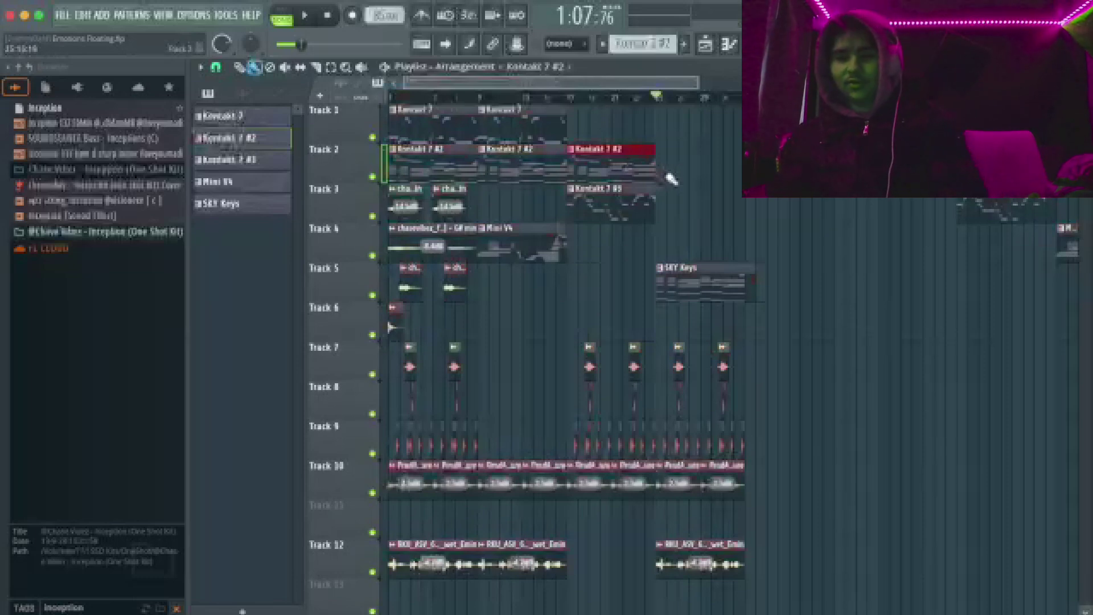
scroll(674, 205, "up", 3)
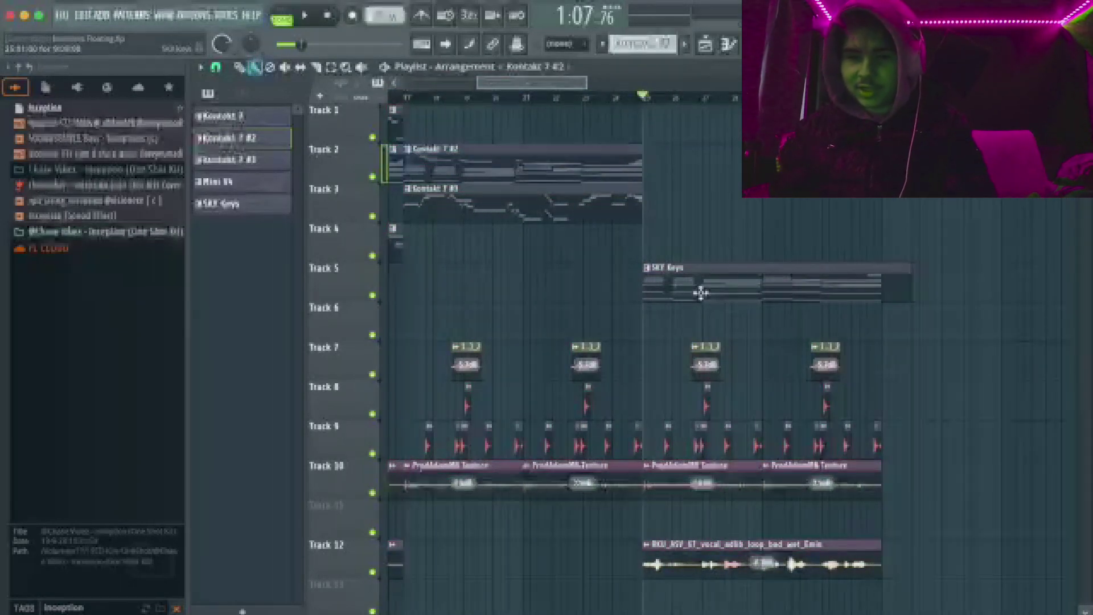
scroll(701, 293, "down", 1)
left_click(684, 244)
scroll(654, 217, "up", 1)
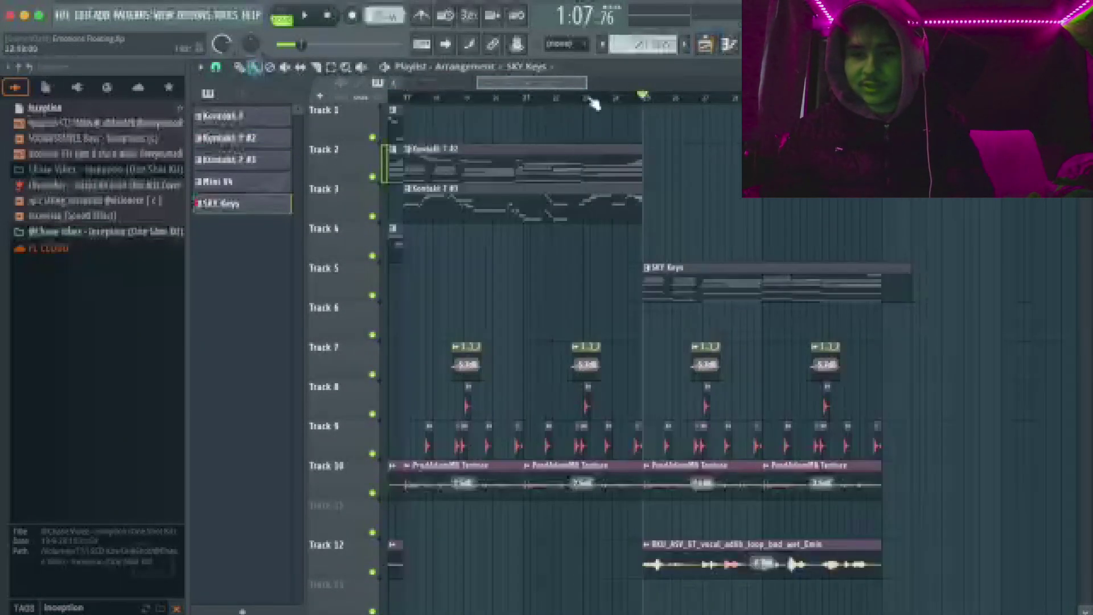
Step: Play the SKY Keys section from bar 25 and examine the percussion, texture and vocal layers beneath it
key("space")
left_click(708, 45)
left_click(707, 45)
scroll(715, 330, "down", 3)
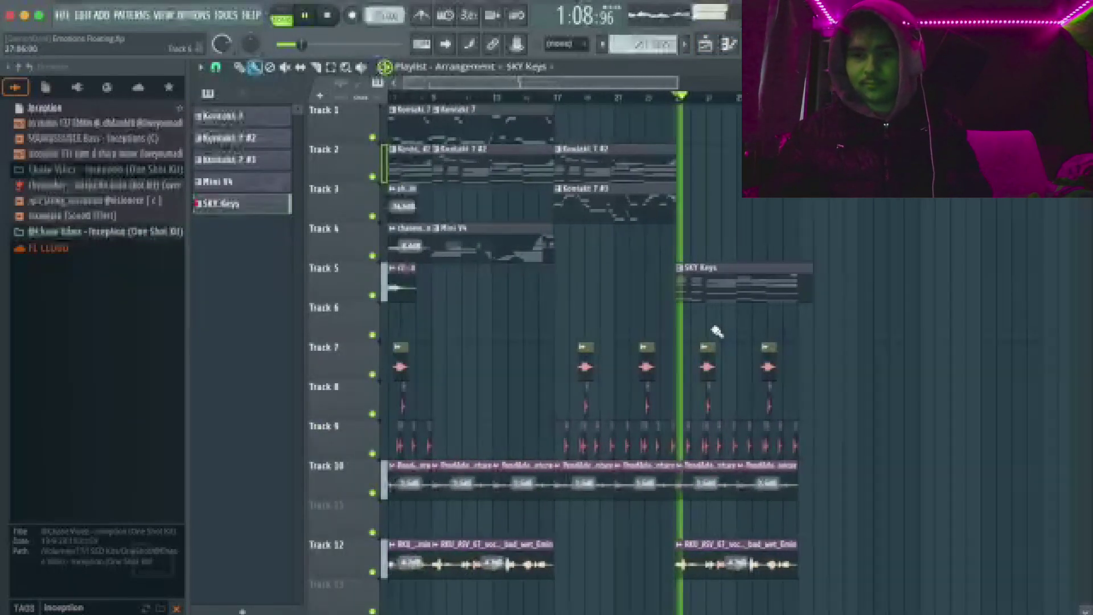
scroll(689, 307, "down", 2)
scroll(695, 324, "up", 2)
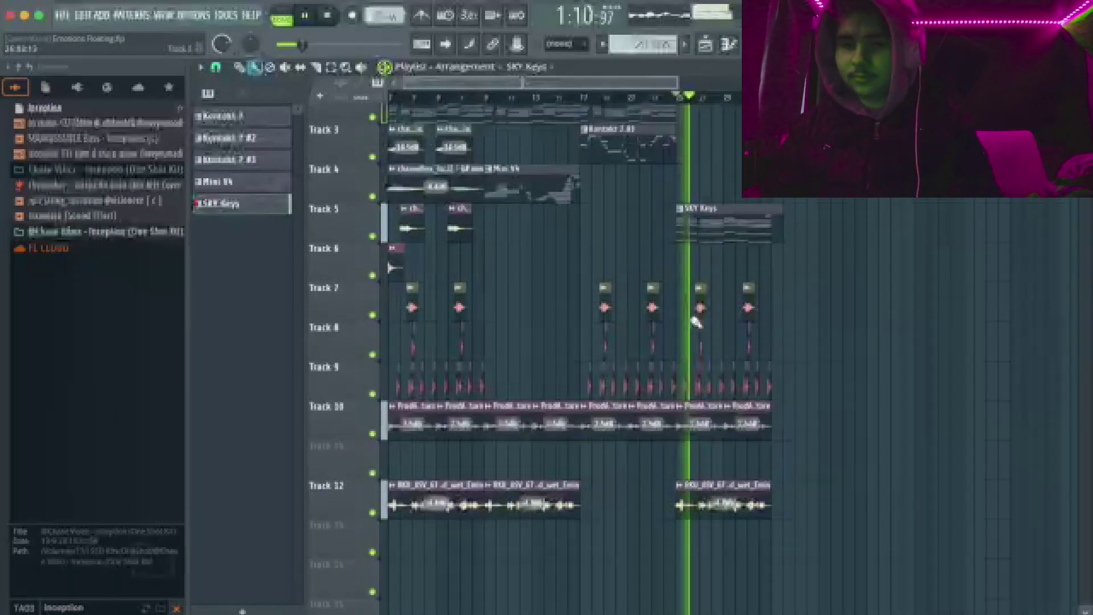
scroll(703, 322, "up", 2)
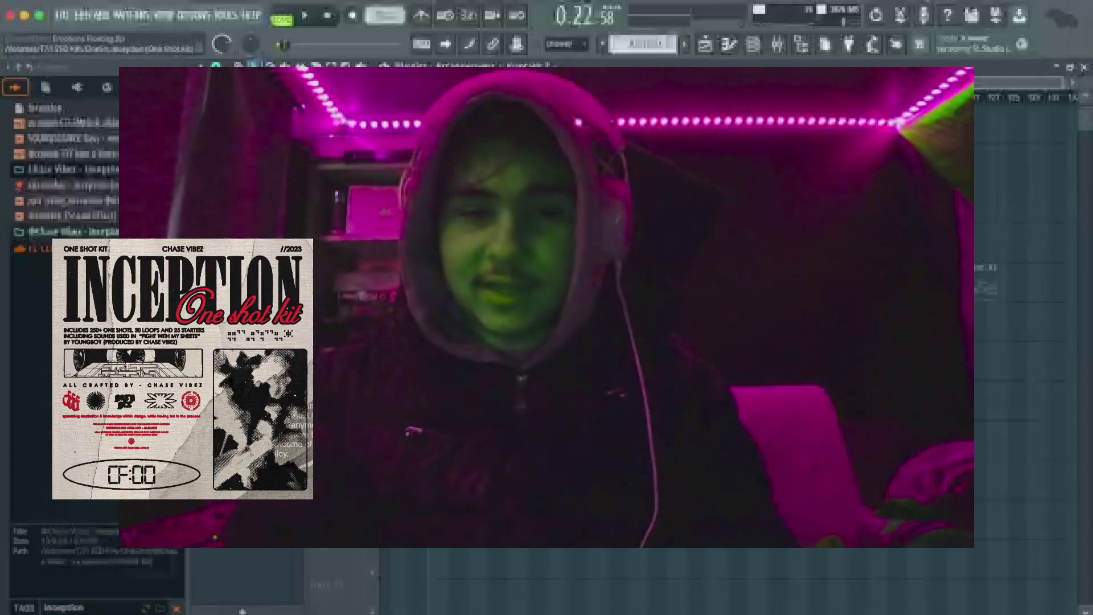
Step: Show the Chase Vibez - Inception (One Shot Kit) folder in the browser
left_click(54, 170)
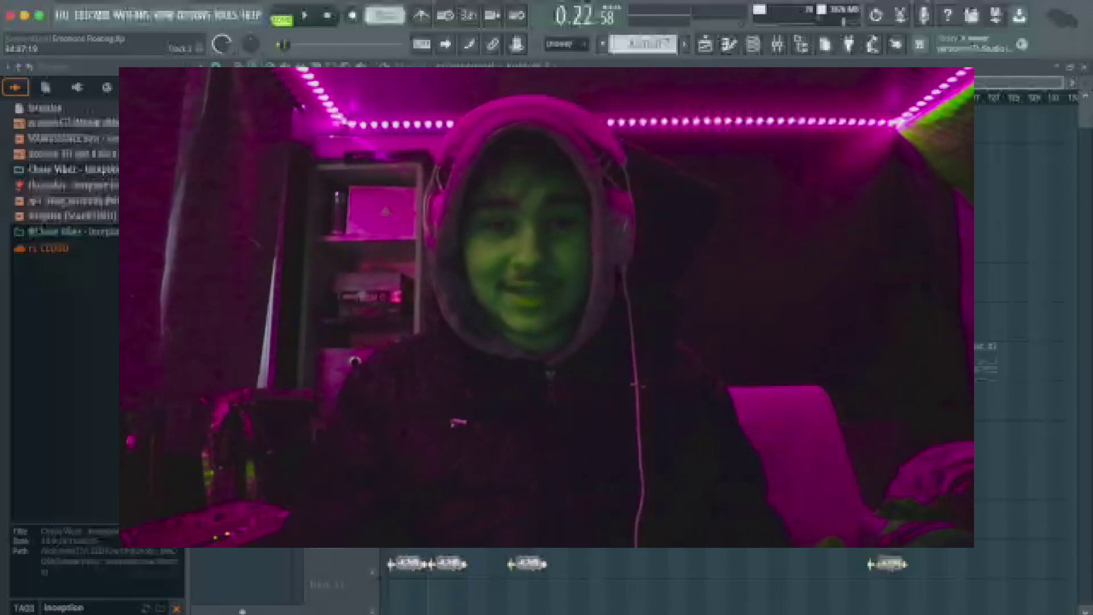
scroll(712, 608, "down", 2)
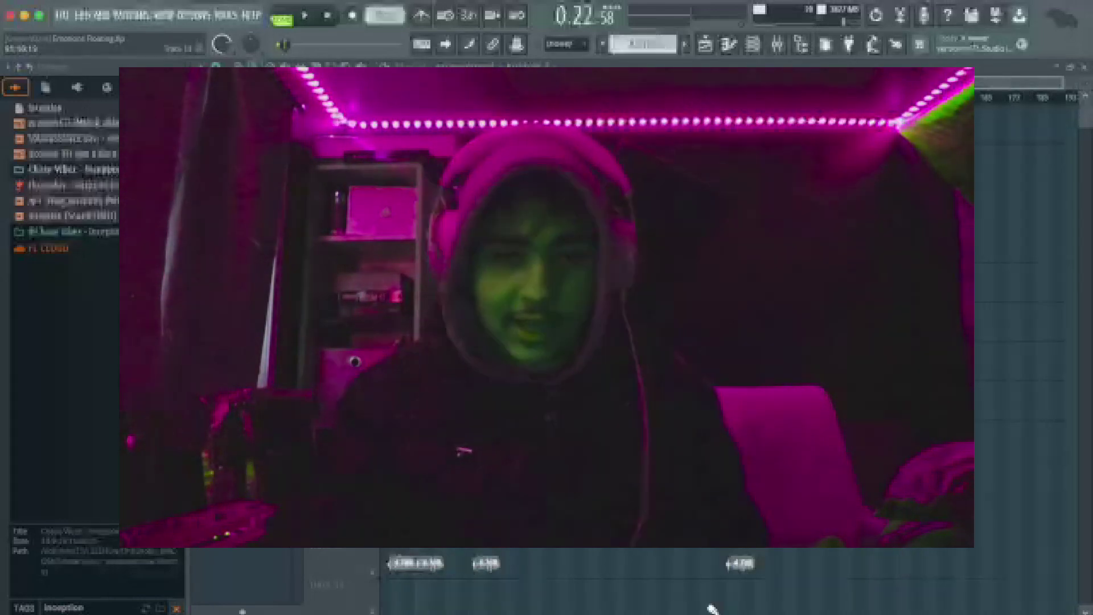